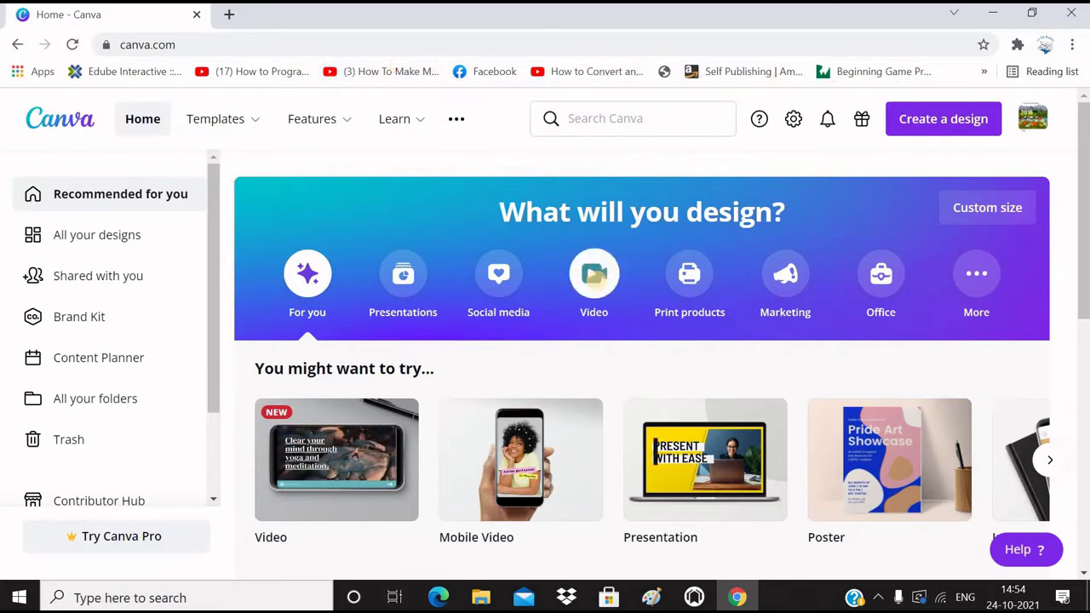
- Choose the Video category and create a blank 1920×1080 video design
{"action": "left_click", "coordinate": [595, 285]}
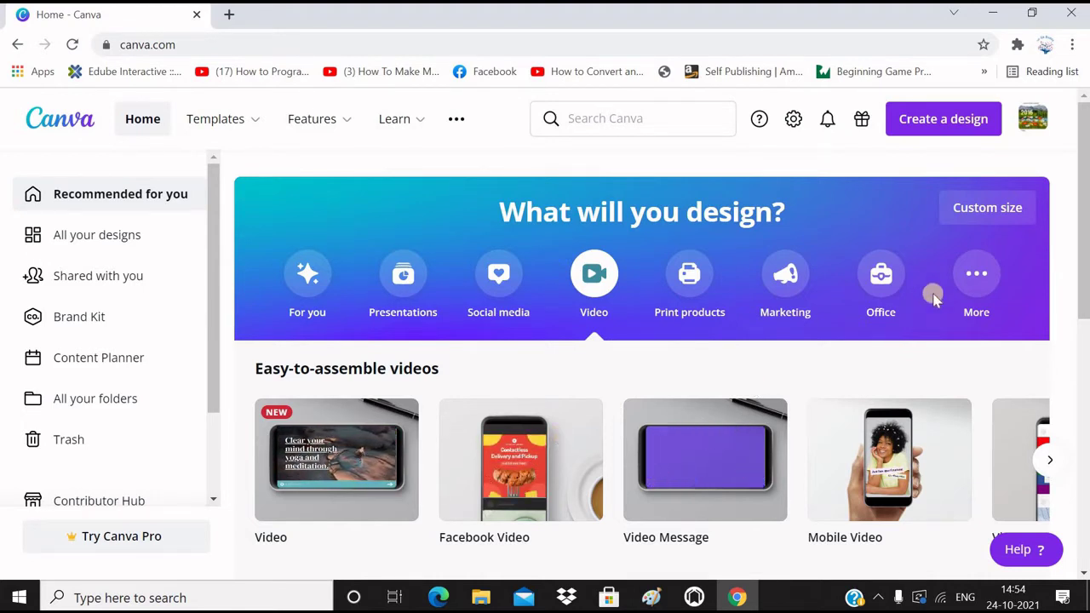
{"action": "scroll", "coordinate": [337, 403], "scroll_direction": "down", "scroll_amount": 2}
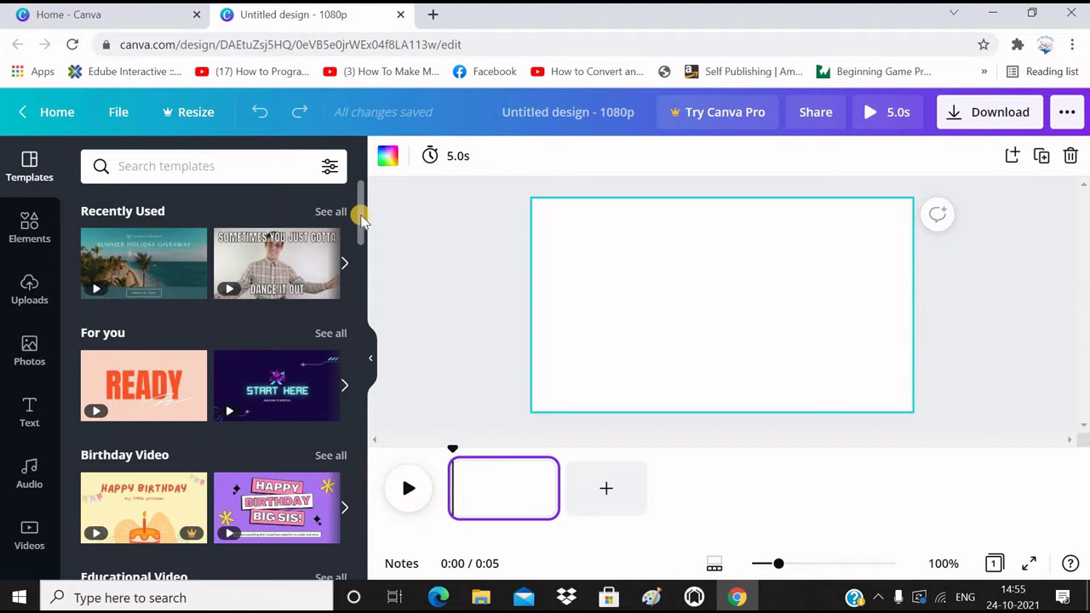
- Add the egrets-in-water video from Elements, stretch it to fill the page, and preview it
{"action": "left_click", "coordinate": [29, 226]}
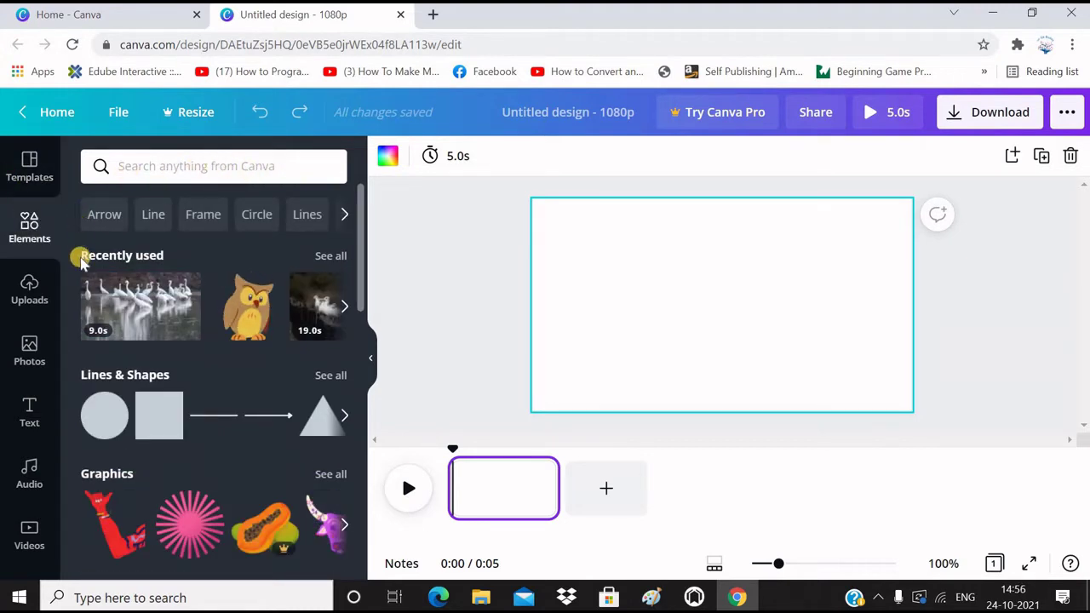
{"action": "mouse_move", "coordinate": [141, 306]}
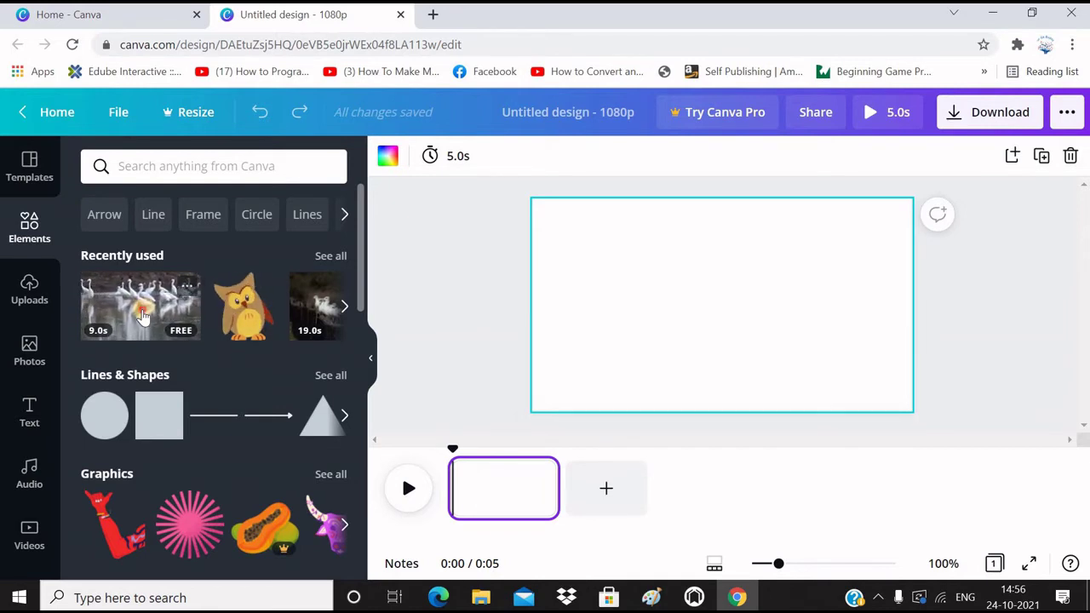
{"action": "left_click", "coordinate": [143, 315]}
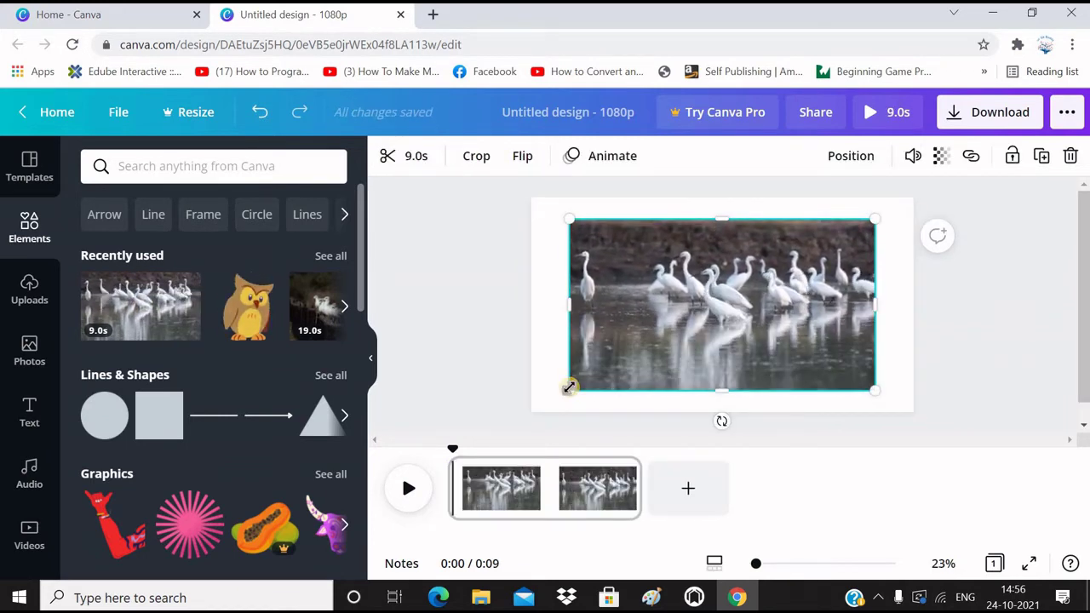
{"action": "left_click_drag", "start_coordinate": [568, 387], "coordinate": [531, 412]}
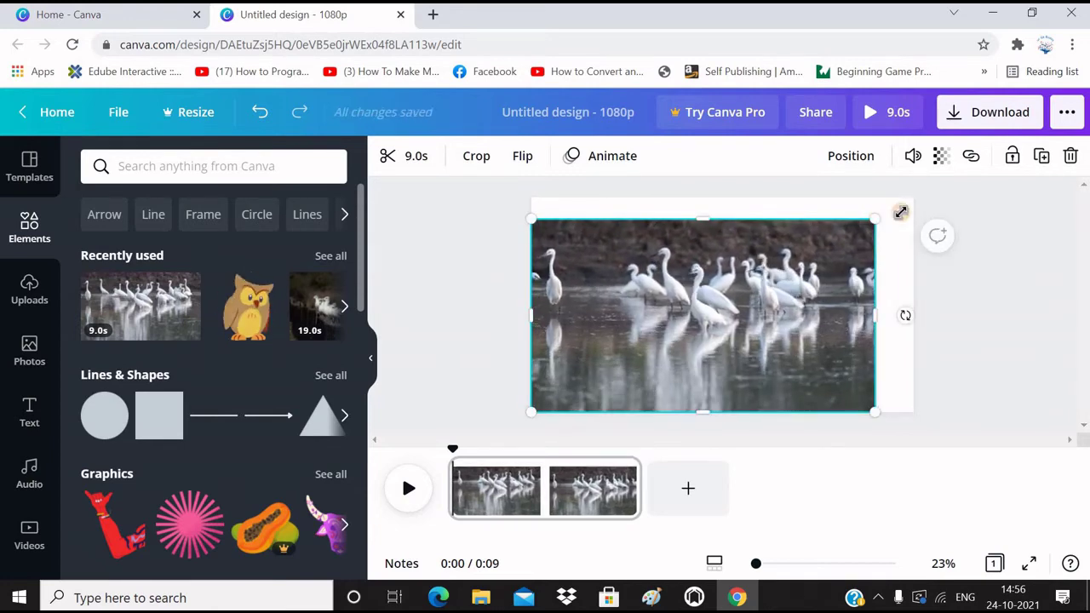
{"action": "left_click_drag", "start_coordinate": [900, 212], "coordinate": [912, 199]}
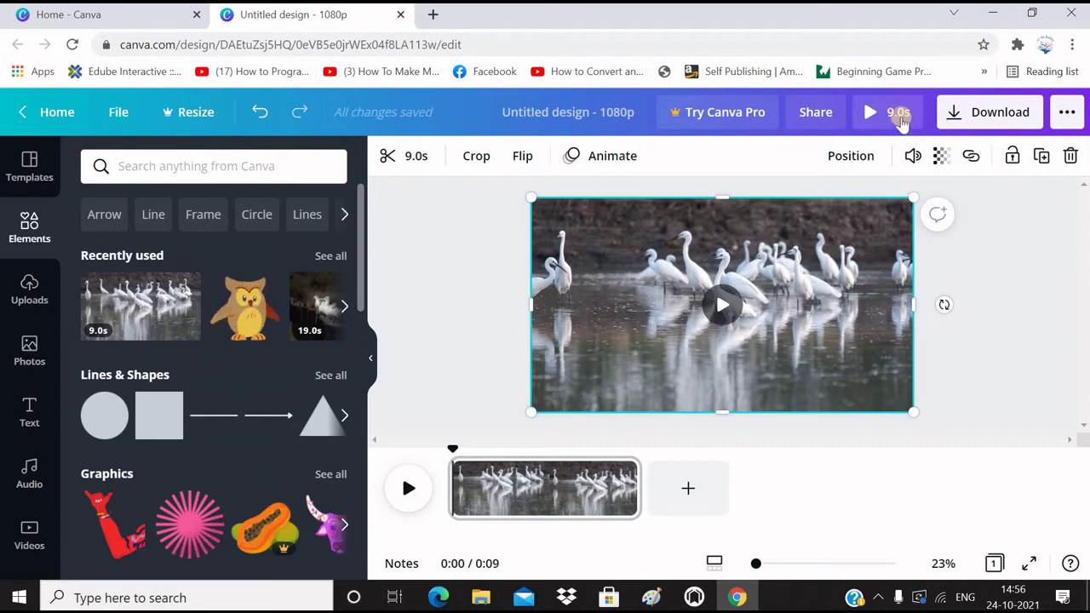
{"action": "left_click", "coordinate": [903, 122]}
- Add a second page holding the 26.5-second flying-birds clip from uploaded videos
{"action": "key", "text": "Escape"}
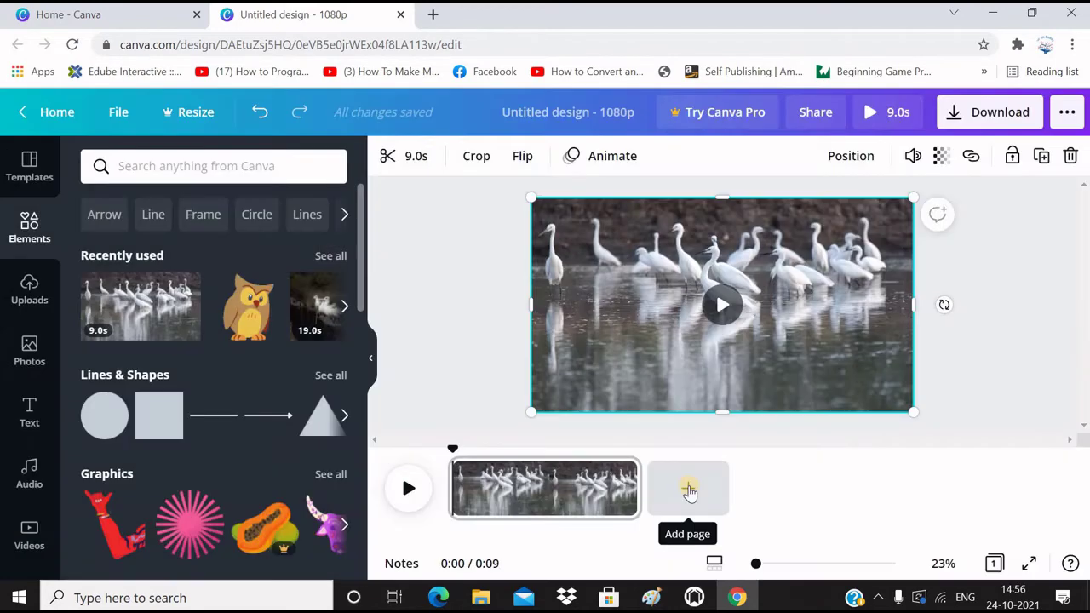
{"action": "left_click", "coordinate": [688, 491]}
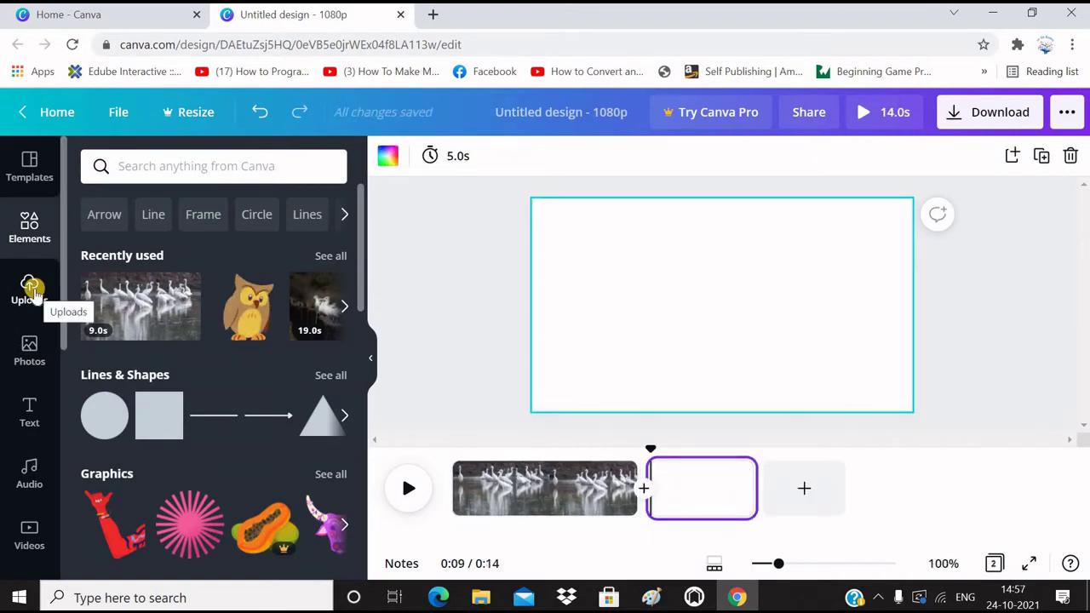
{"action": "left_click", "coordinate": [31, 292]}
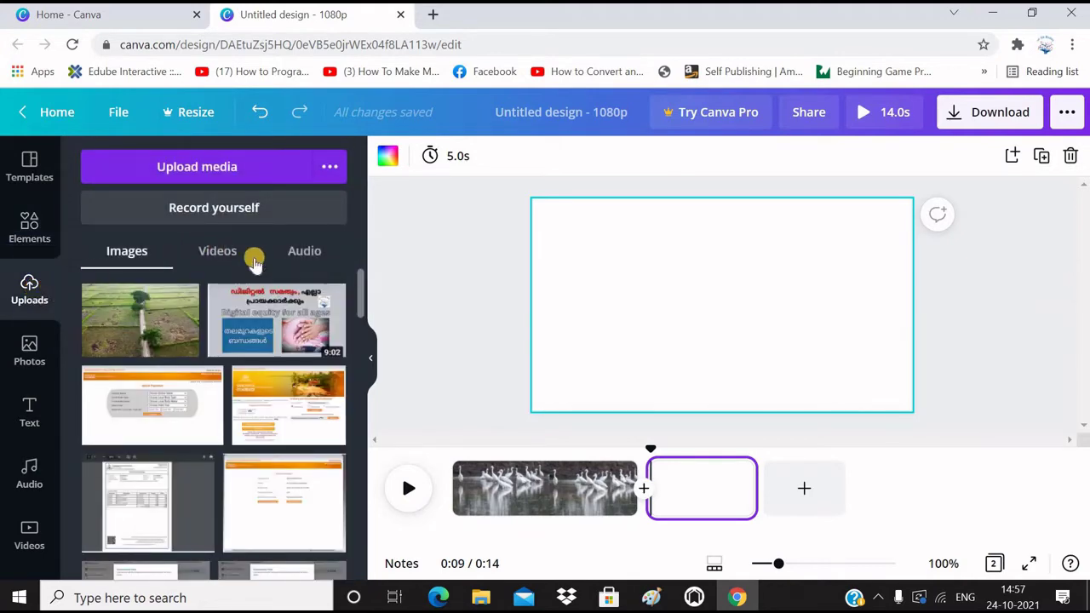
{"action": "left_click", "coordinate": [251, 256]}
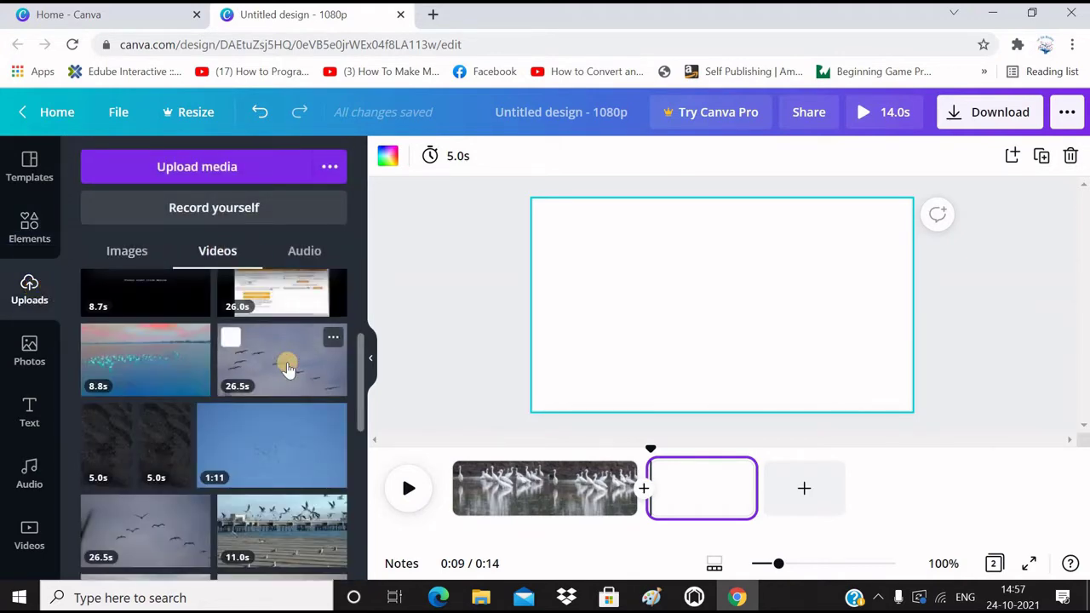
{"action": "left_click", "coordinate": [288, 366]}
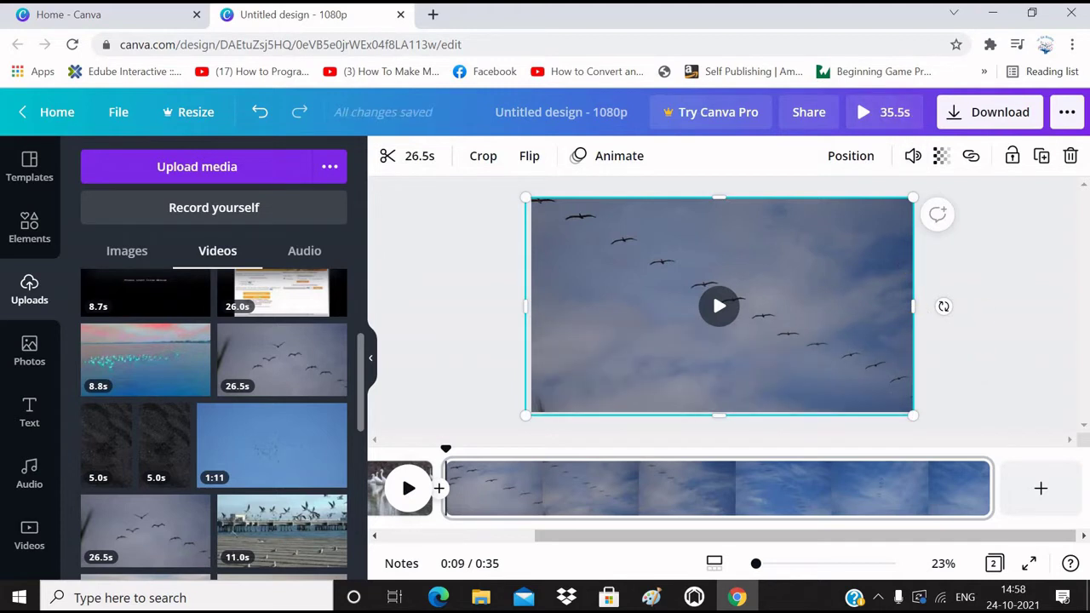
- Add a new page with the 11.0s pier video stretched to fill the page
{"action": "left_click", "coordinate": [1040, 494]}
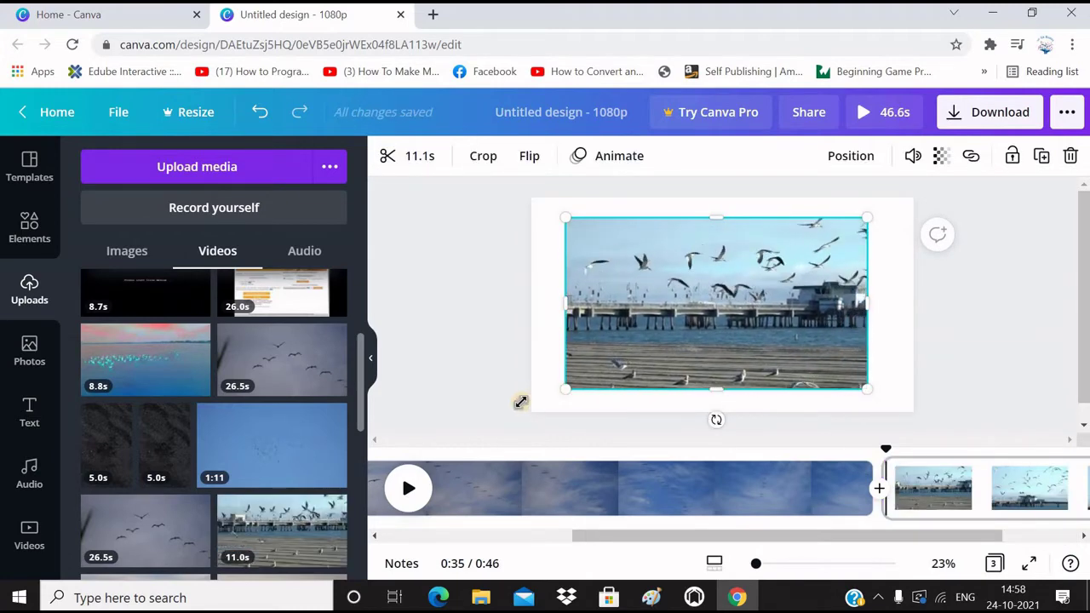
{"action": "left_click_drag", "start_coordinate": [520, 402], "coordinate": [521, 413]}
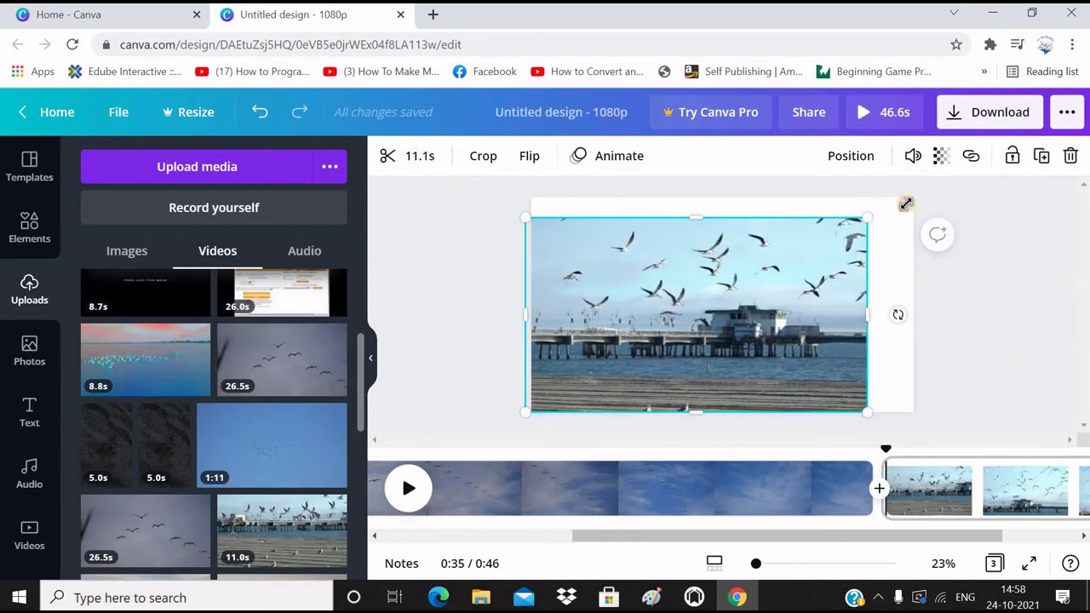
{"action": "left_click_drag", "start_coordinate": [905, 202], "coordinate": [924, 194]}
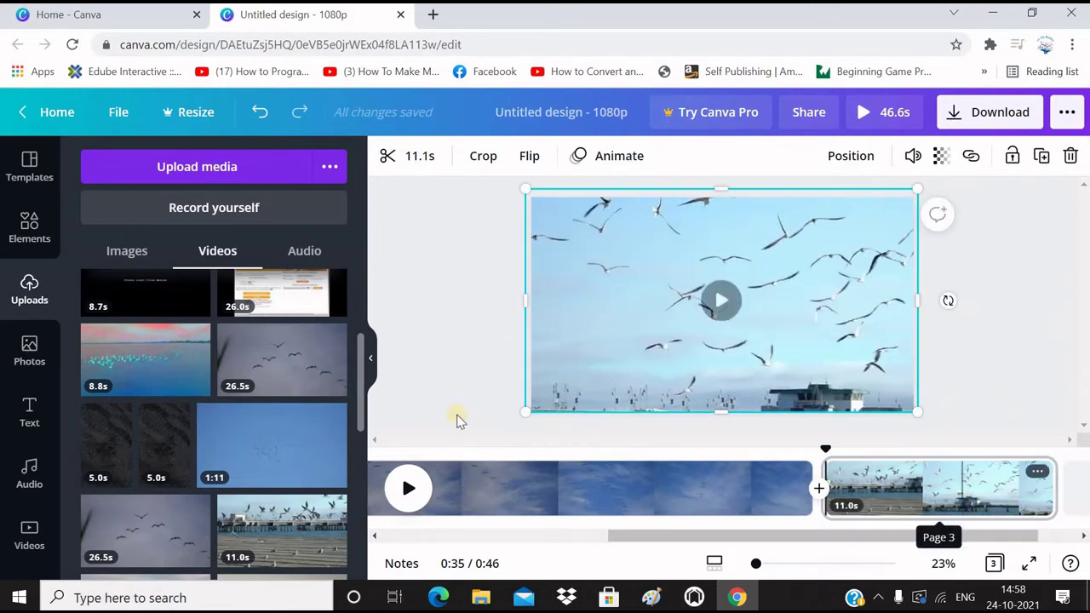
{"action": "mouse_move", "coordinate": [979, 487]}
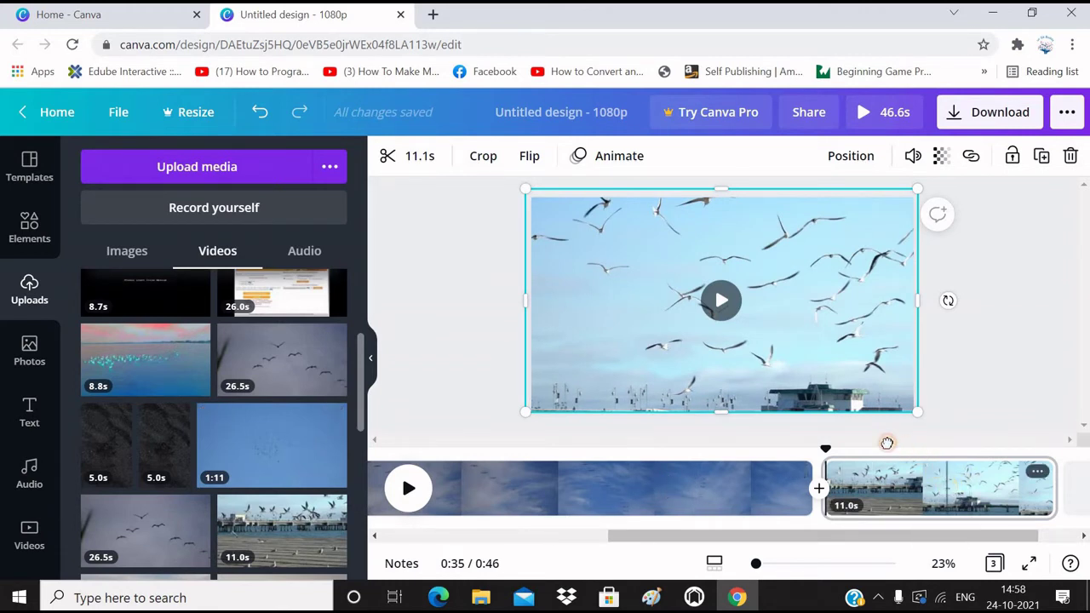
- Move the pier clip right after the egrets clip and play the video to check the order
{"action": "left_click_drag", "start_coordinate": [885, 481], "coordinate": [790, 484]}
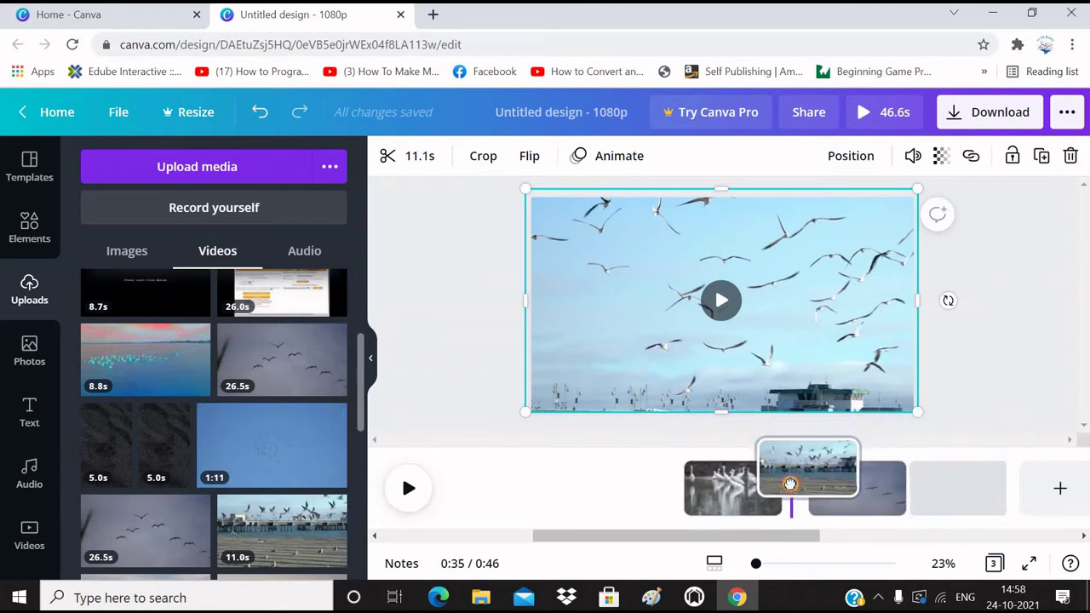
{"action": "left_click_drag", "start_coordinate": [790, 483], "coordinate": [787, 486]}
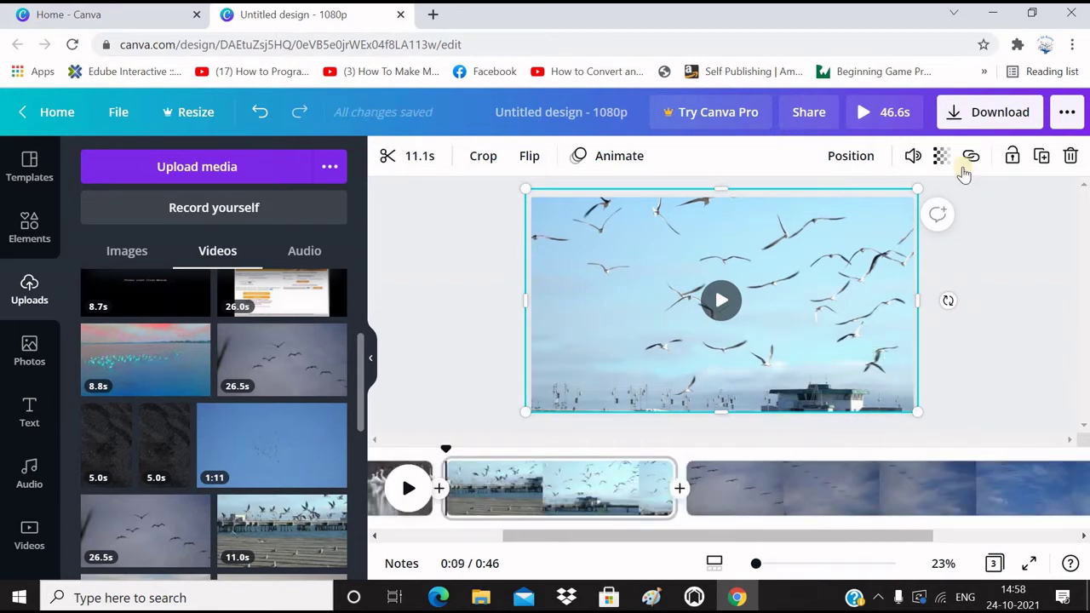
{"action": "left_click", "coordinate": [876, 126]}
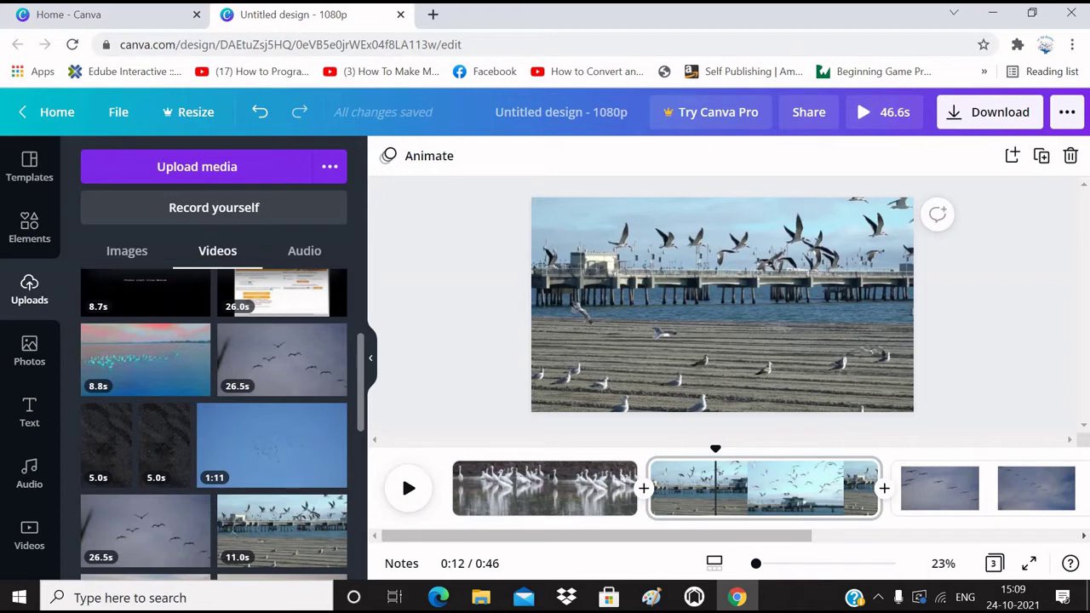
- Trim both the start and end of the pier clip, cutting it from 11.1s to about 8.7s
{"action": "left_click", "coordinate": [649, 339]}
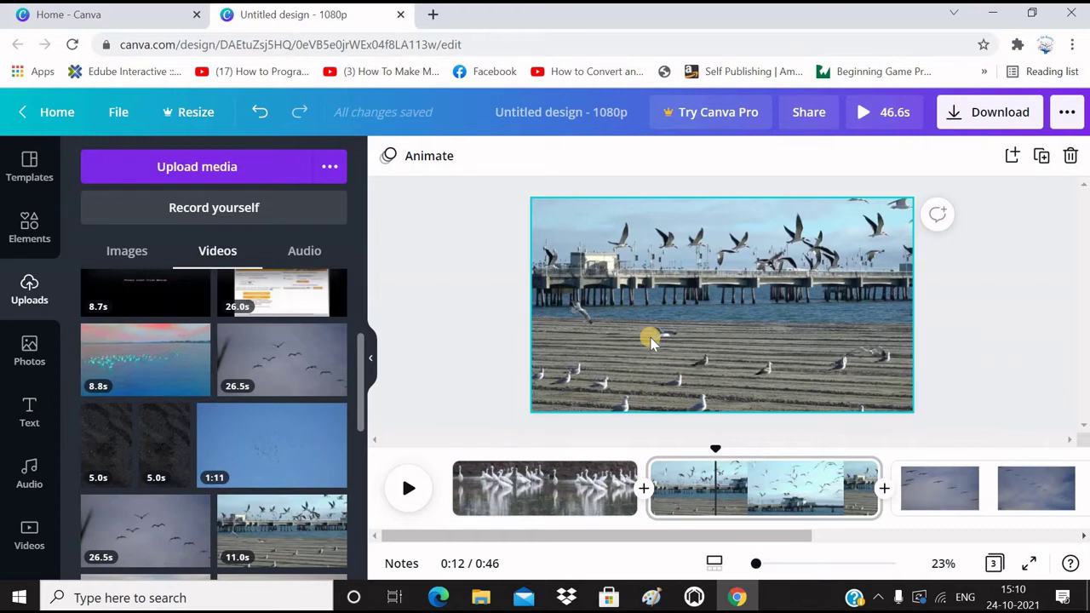
{"action": "left_click", "coordinate": [590, 322]}
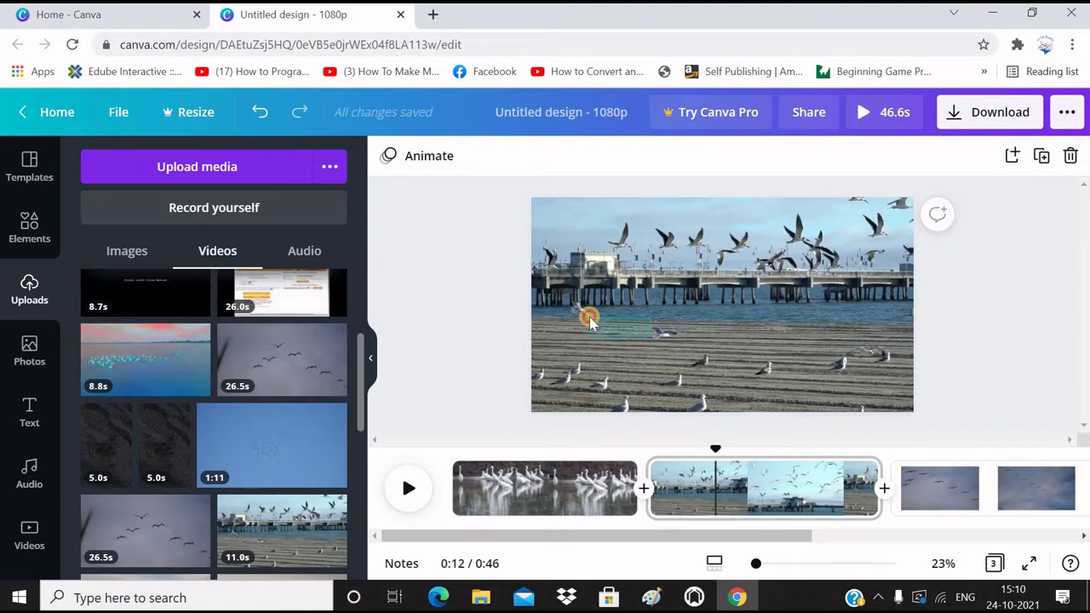
{"action": "left_click", "coordinate": [614, 321]}
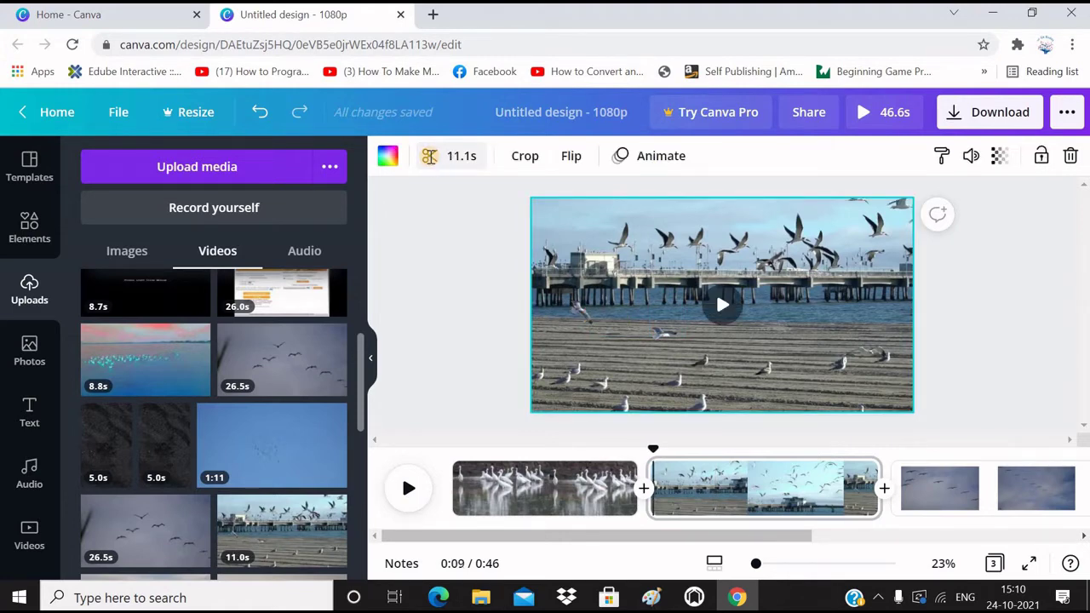
{"action": "left_click", "coordinate": [452, 156]}
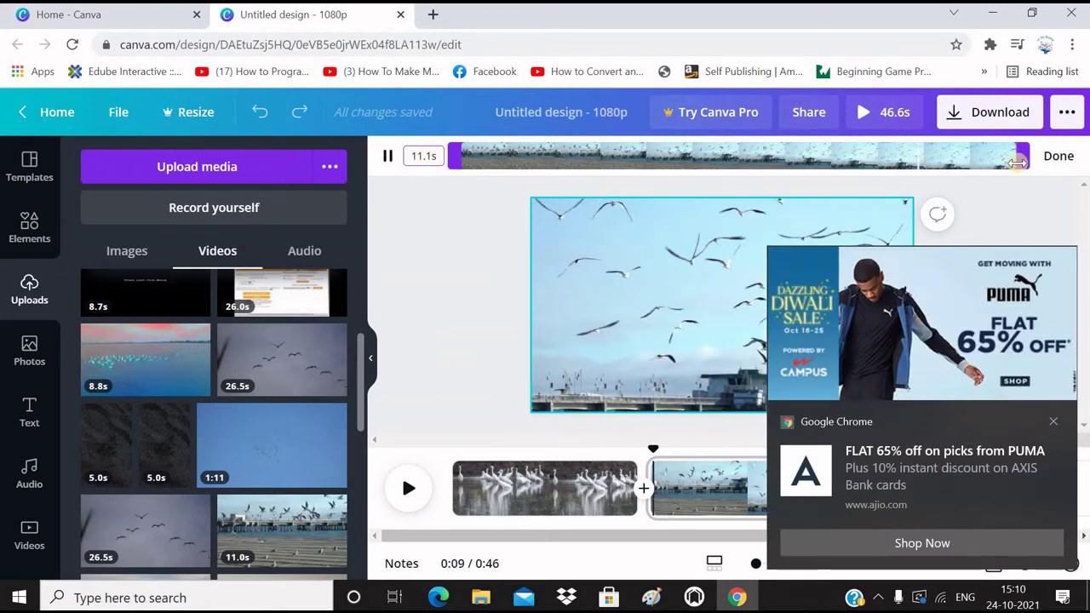
{"action": "left_click_drag", "start_coordinate": [1017, 162], "coordinate": [953, 161]}
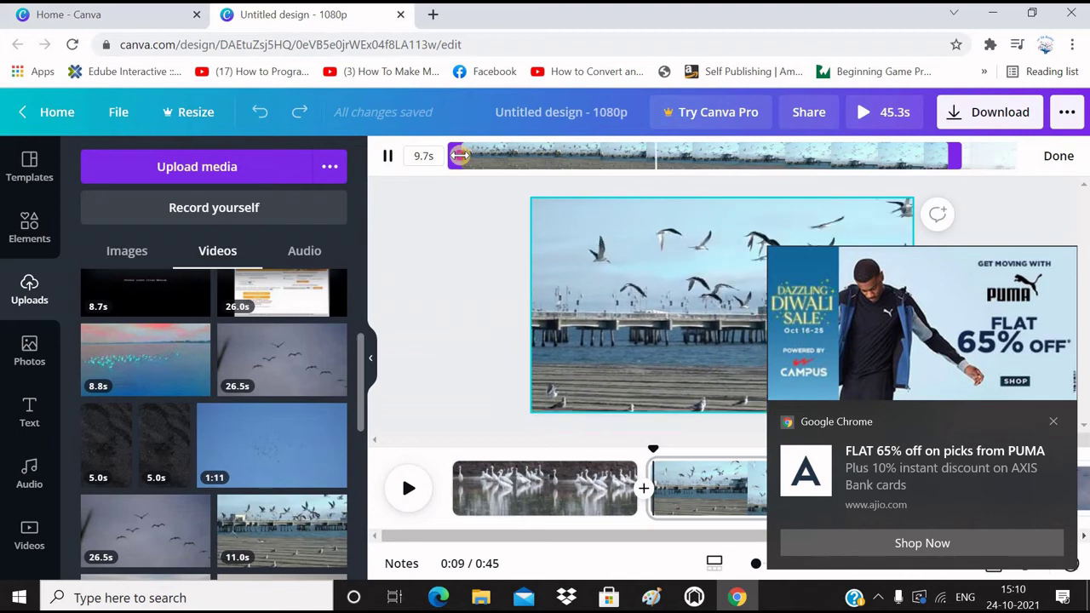
{"action": "left_click_drag", "start_coordinate": [459, 156], "coordinate": [508, 157]}
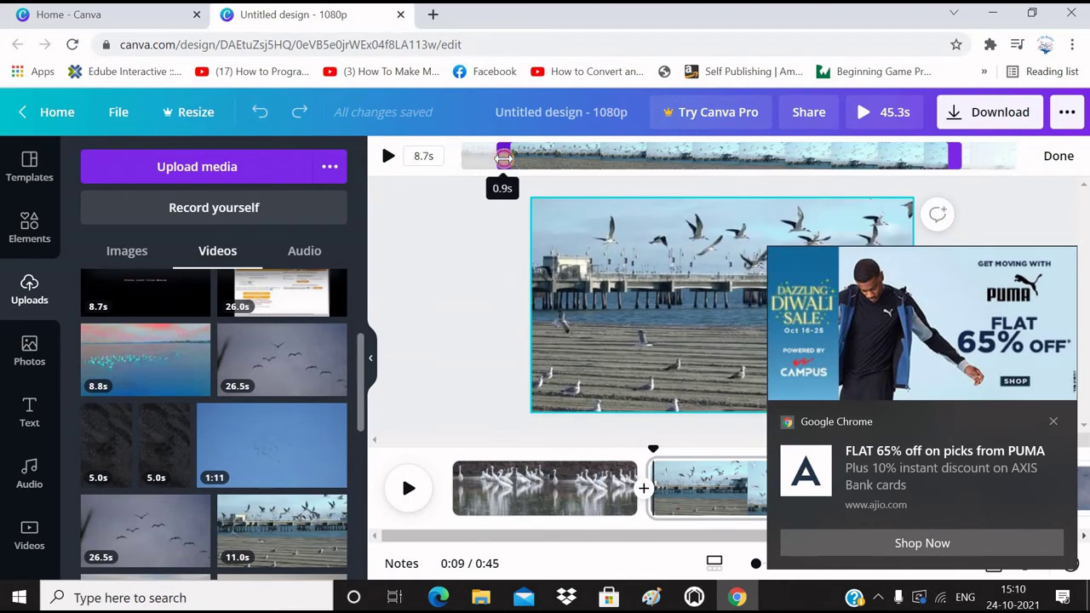
{"action": "left_click", "coordinate": [1059, 158]}
{"action": "left_click", "coordinate": [442, 335]}
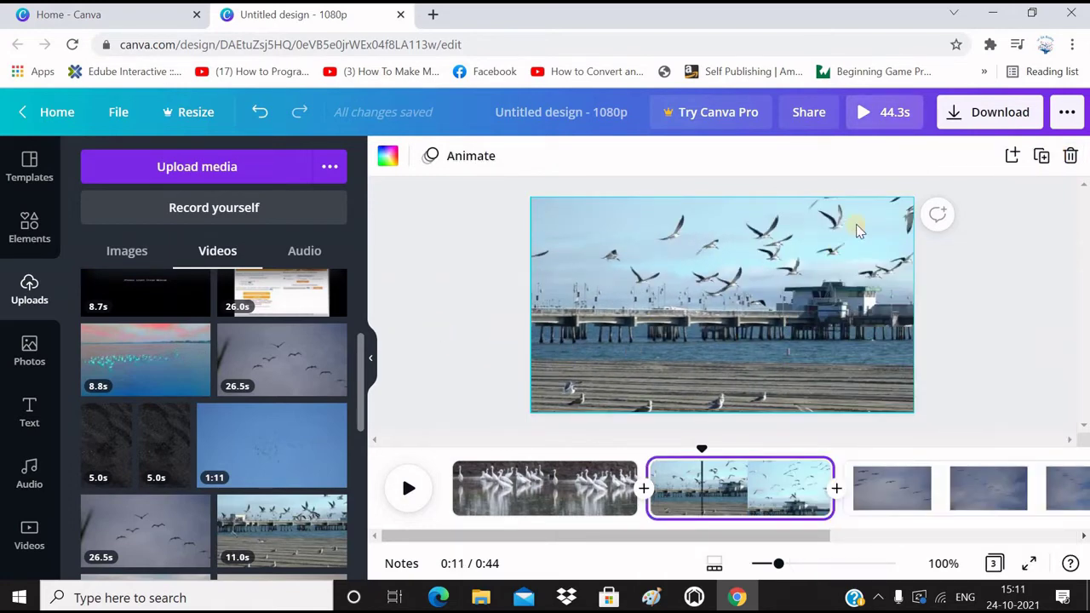
- Split the flying-birds clip at two playhead positions and delete the 4.2s piece between the splits
{"action": "left_click", "coordinate": [592, 305]}
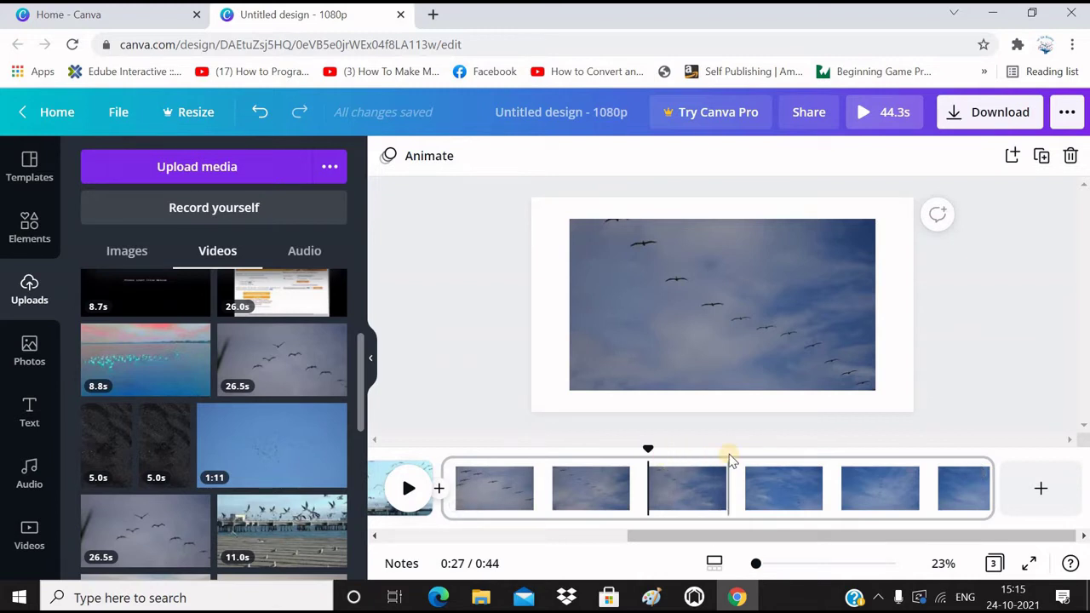
{"action": "left_click", "coordinate": [973, 475]}
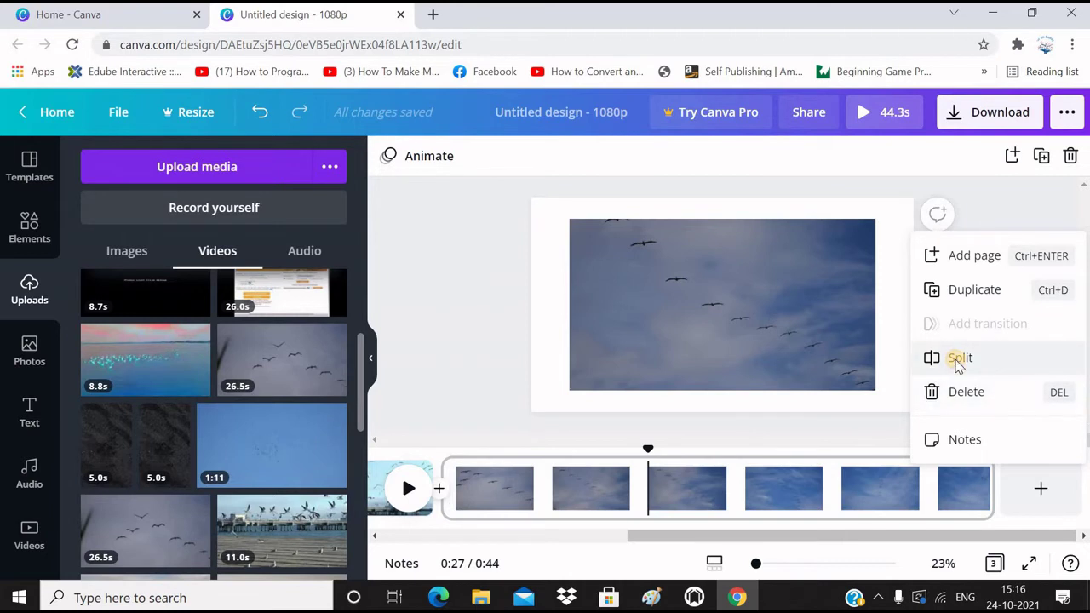
{"action": "left_click", "coordinate": [959, 359]}
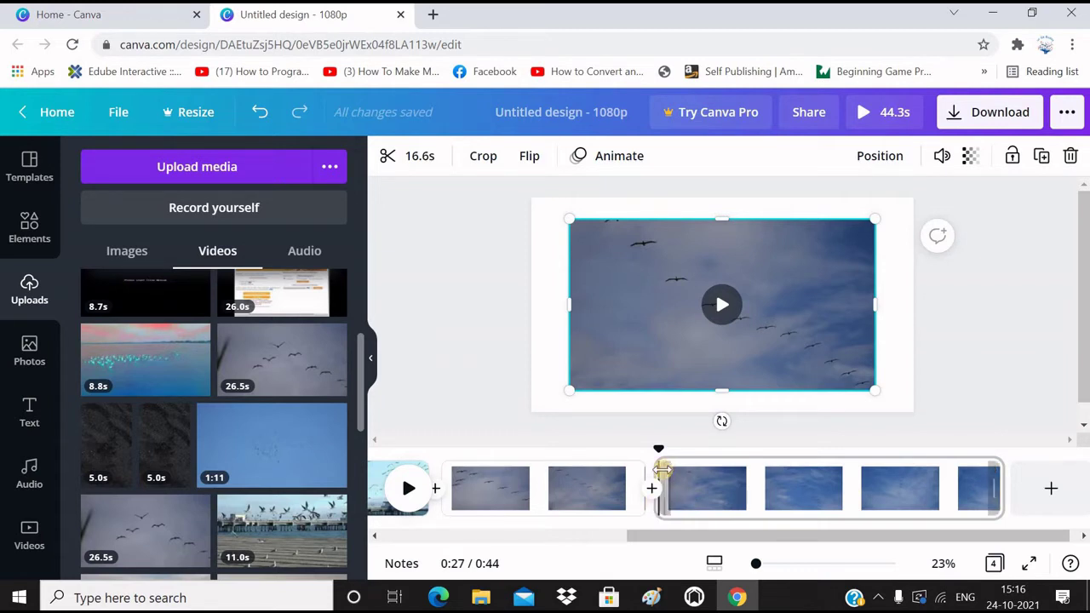
{"action": "left_click", "coordinate": [745, 470]}
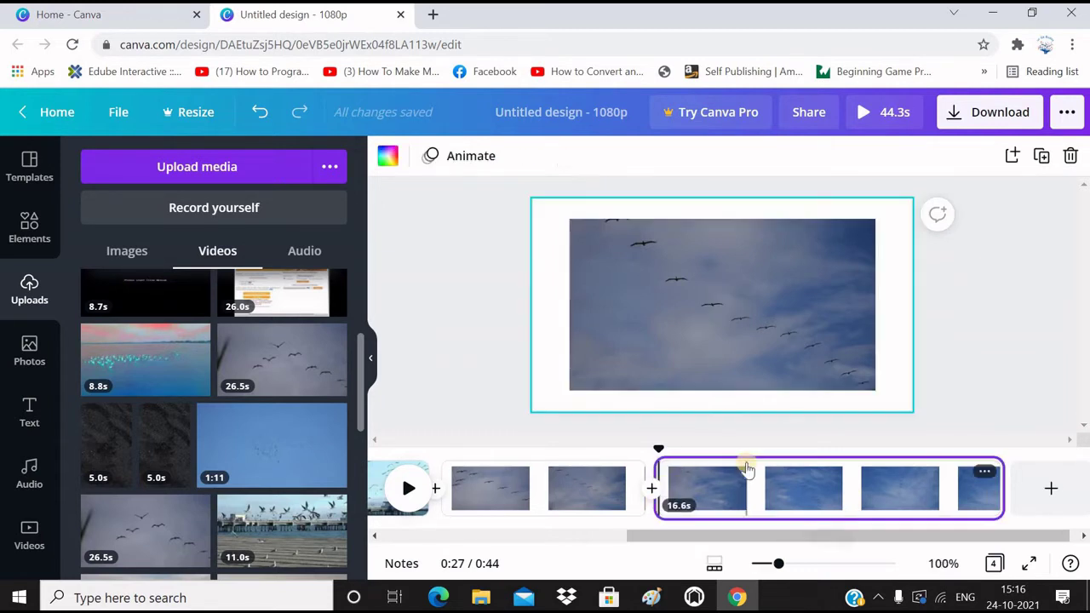
{"action": "left_click", "coordinate": [983, 472]}
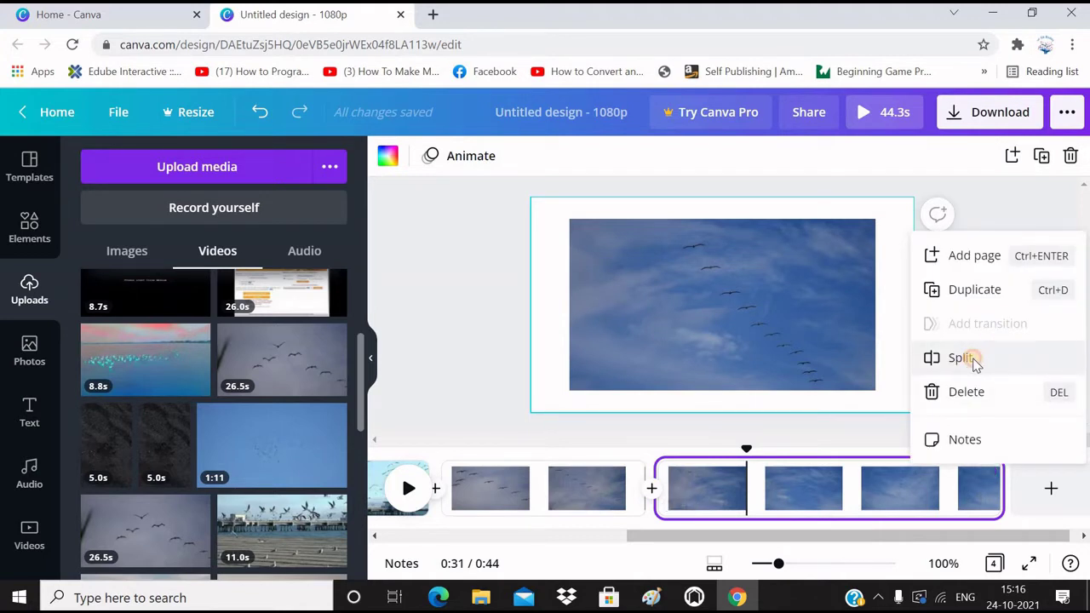
{"action": "left_click", "coordinate": [975, 360]}
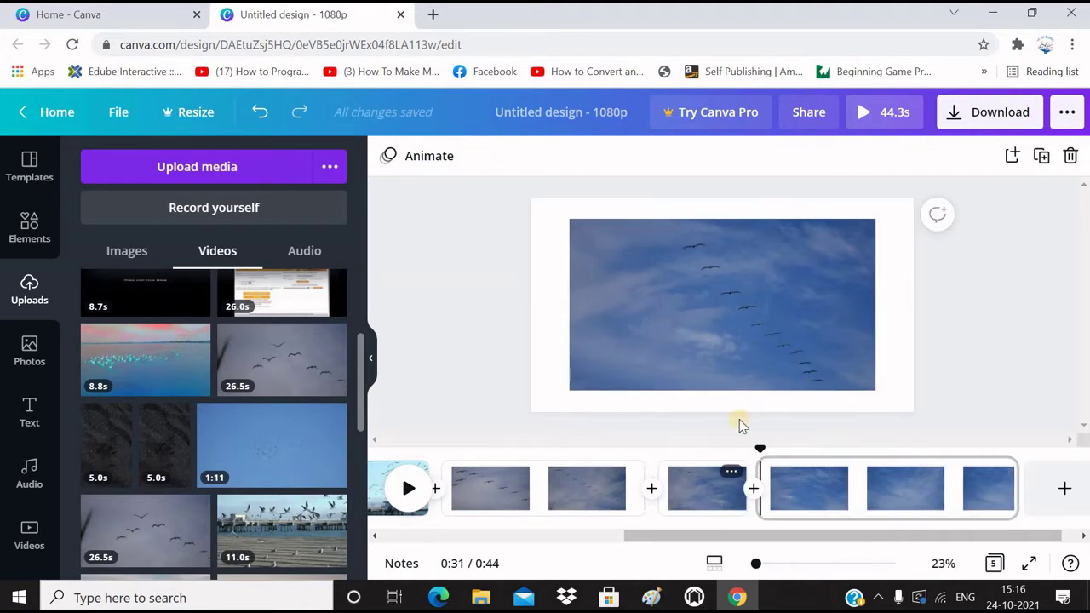
{"action": "left_click", "coordinate": [714, 494]}
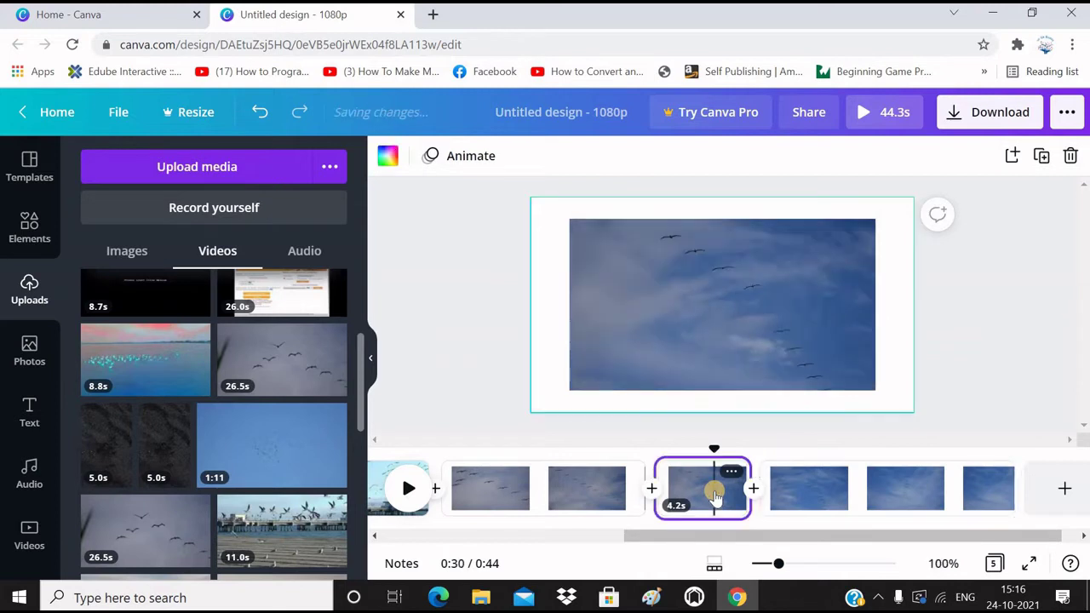
{"action": "key", "text": "Delete"}
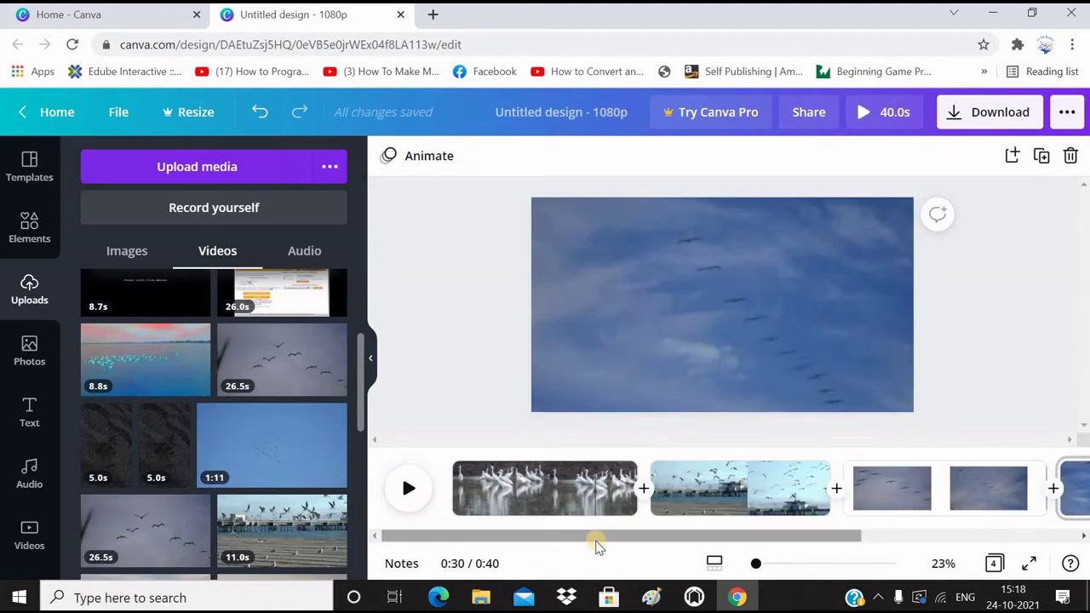
- Try slide, circle wipe and line wipe transitions between the egrets and pier clips, settling on Dissolve
{"action": "left_click", "coordinate": [645, 491]}
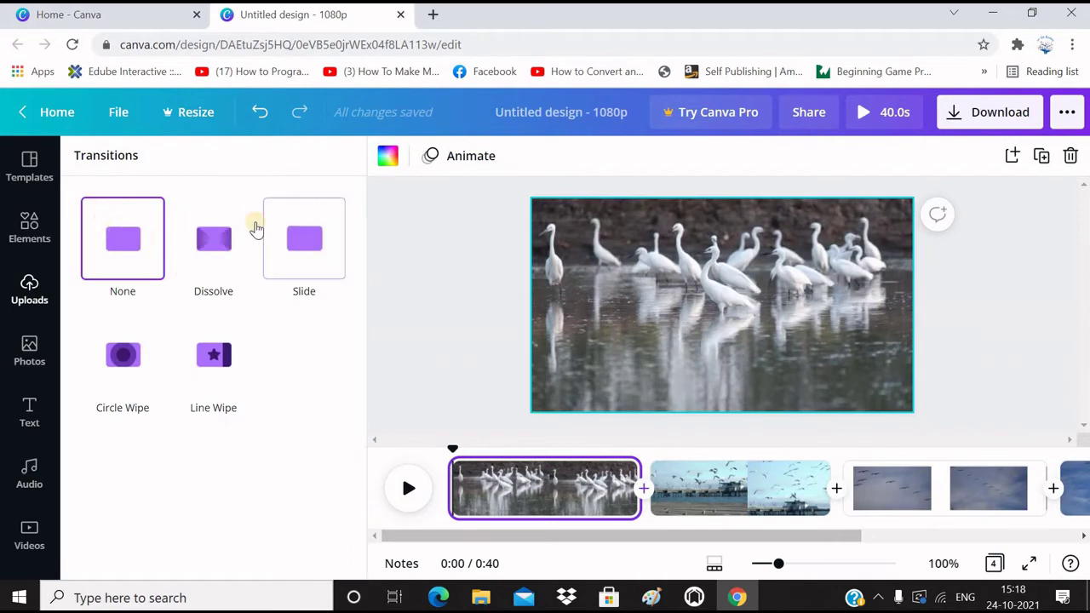
{"action": "left_click", "coordinate": [326, 249]}
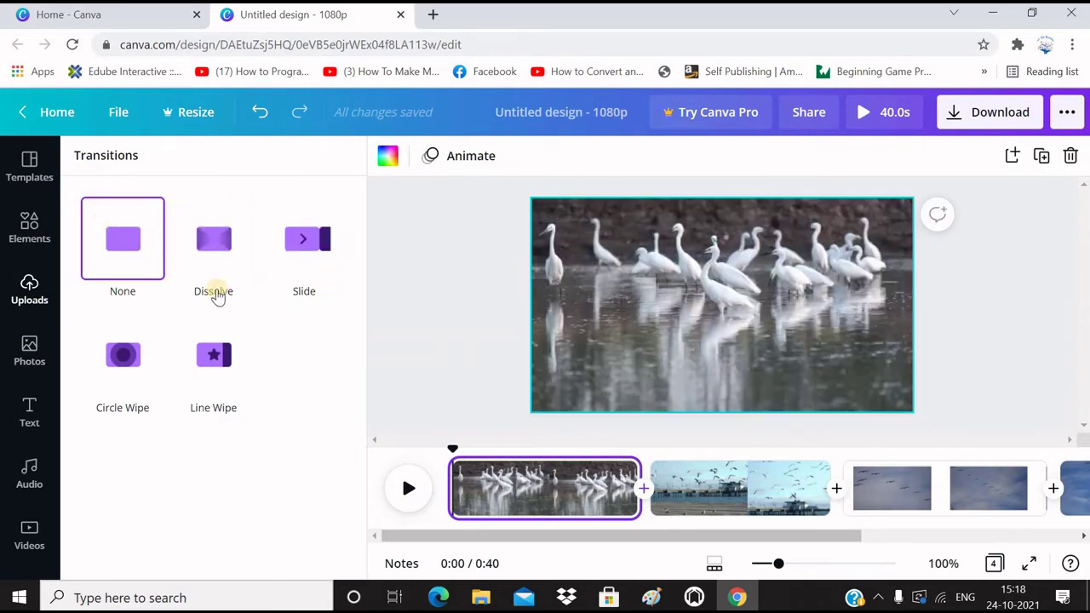
{"action": "left_click", "coordinate": [218, 239]}
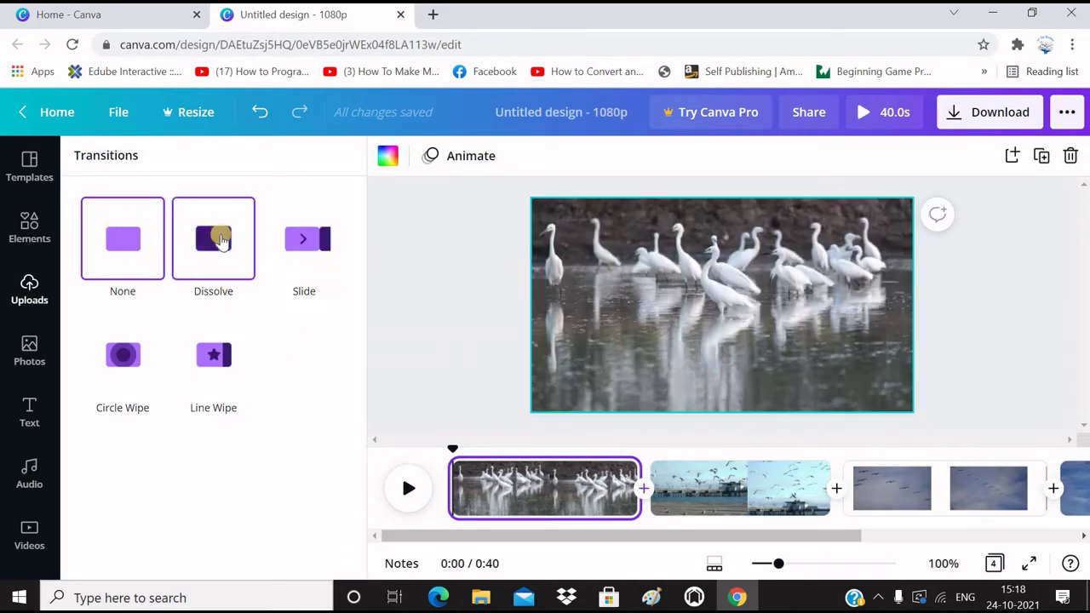
{"action": "left_click", "coordinate": [305, 239]}
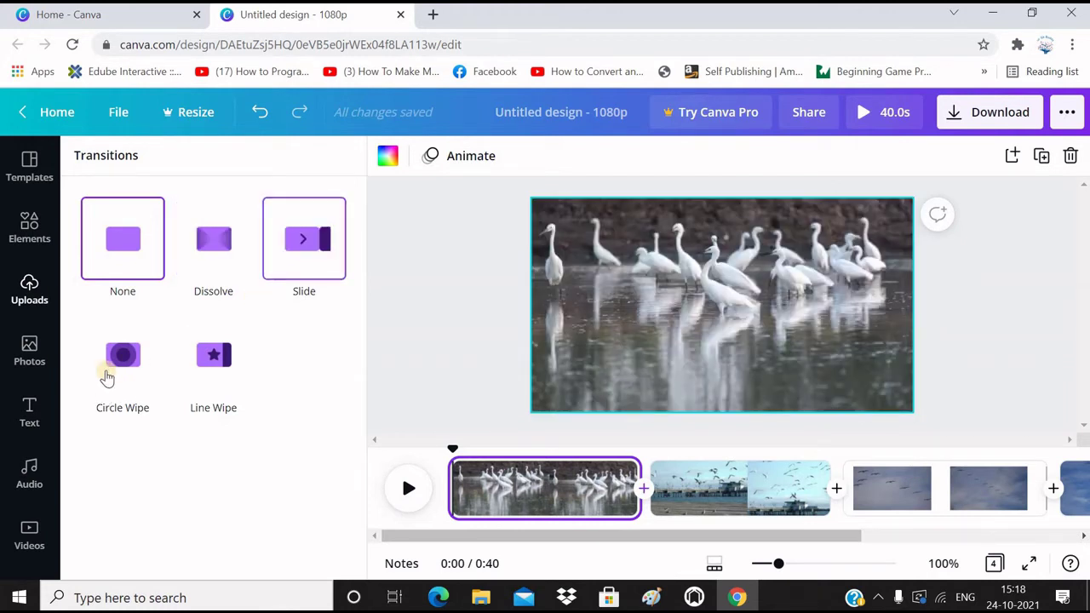
{"action": "left_click", "coordinate": [105, 373]}
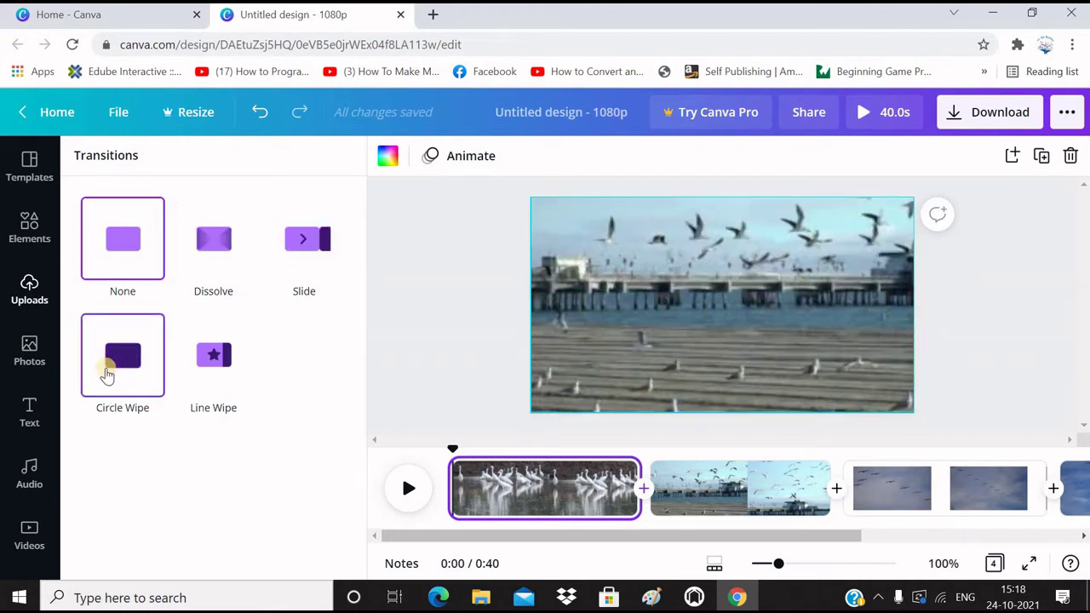
{"action": "left_click", "coordinate": [218, 359]}
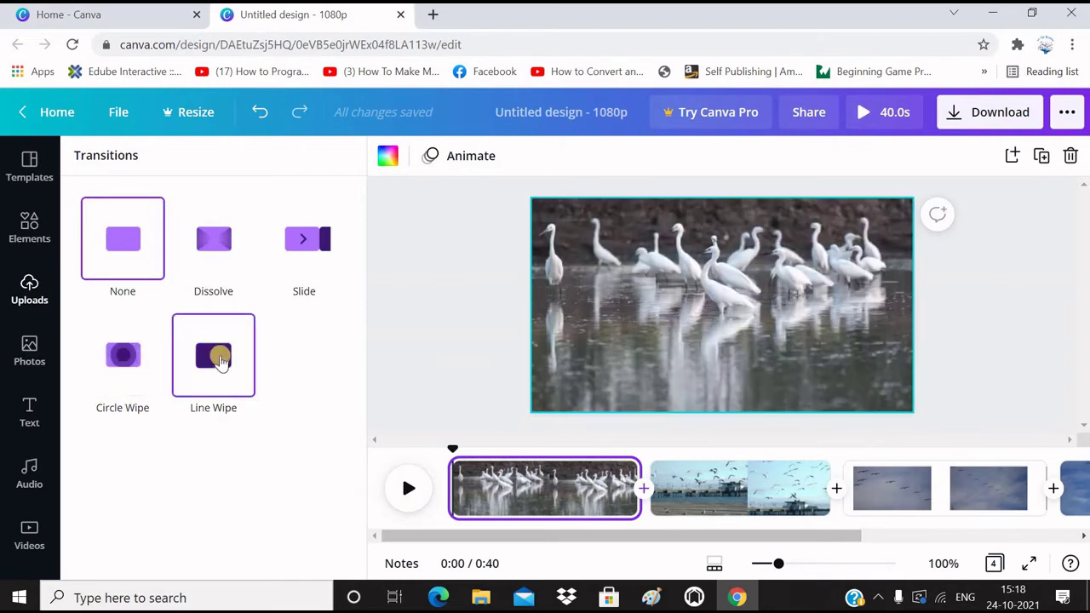
{"action": "left_click", "coordinate": [215, 249]}
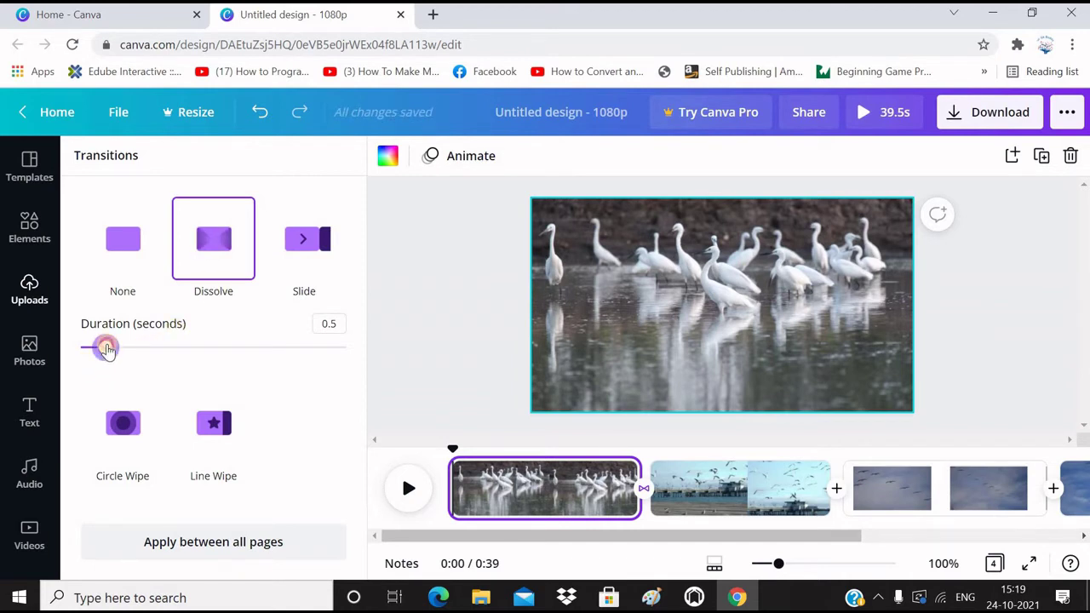
- Lengthen the dissolve to 0.8s, then switch it to a Circle Wipe opening outward
{"action": "left_click_drag", "start_coordinate": [122, 347], "coordinate": [129, 348]}
{"action": "left_click", "coordinate": [121, 423]}
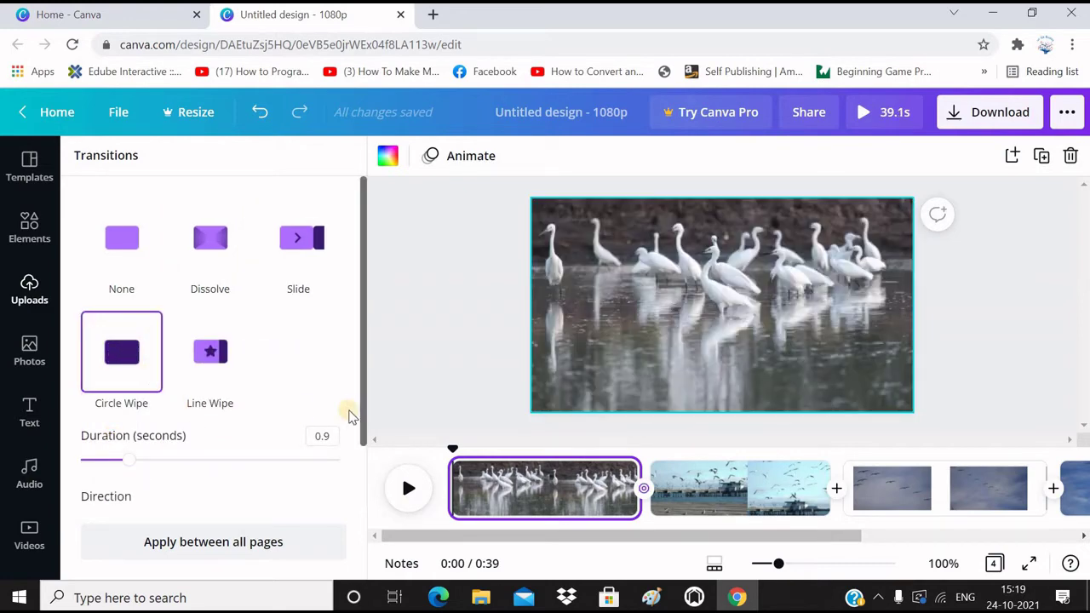
{"action": "scroll", "coordinate": [159, 400], "scroll_direction": "down", "scroll_amount": 1}
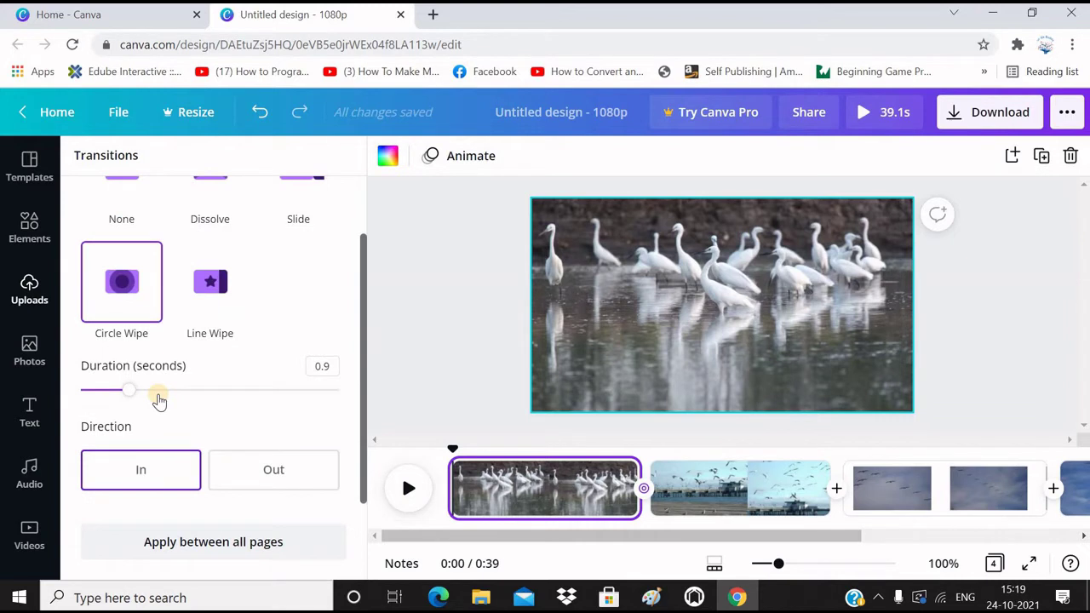
{"action": "left_click", "coordinate": [138, 474]}
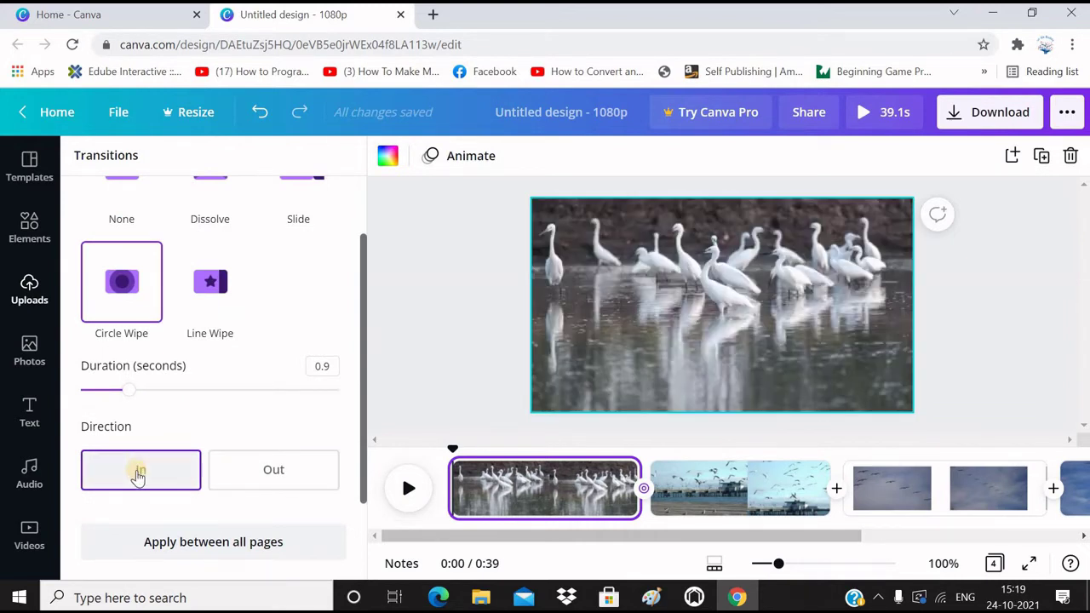
{"action": "left_click", "coordinate": [285, 468]}
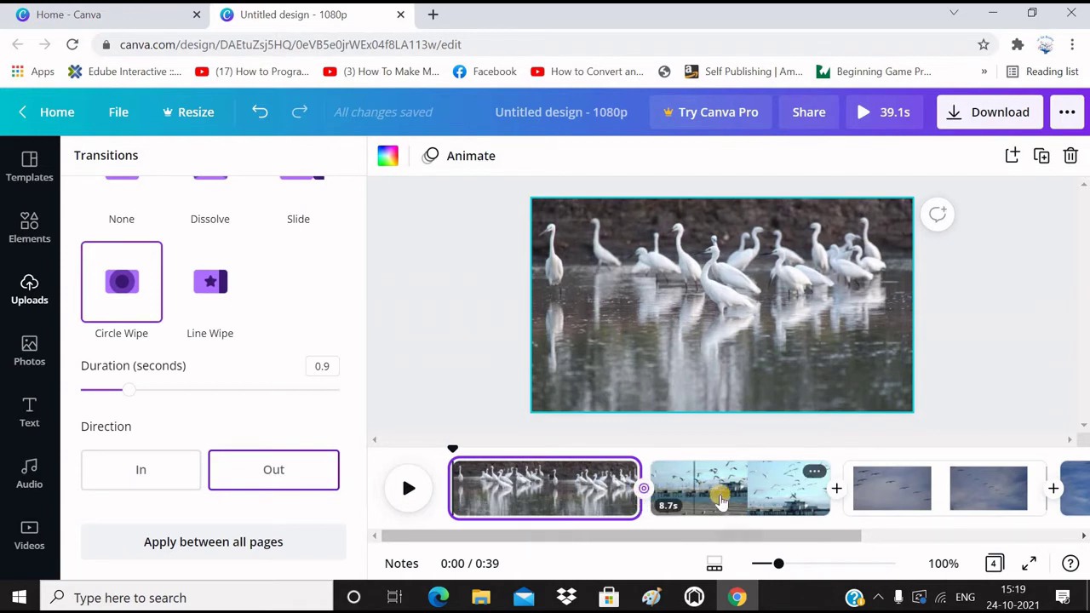
{"action": "mouse_move", "coordinate": [988, 490]}
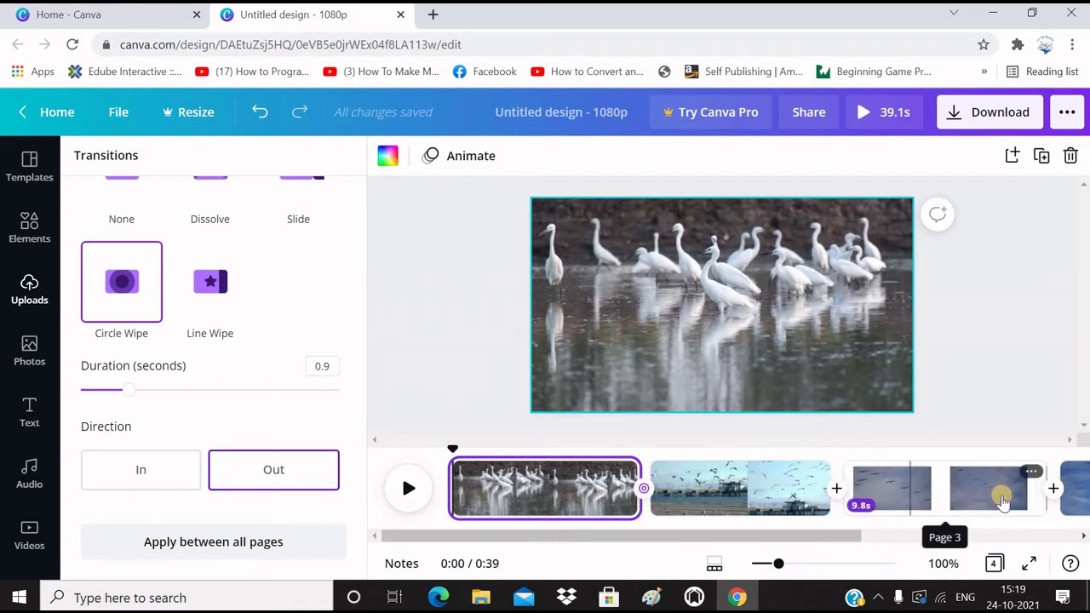
- Recheck the transition settings and play the video through to review the transitions
{"action": "left_click", "coordinate": [937, 500]}
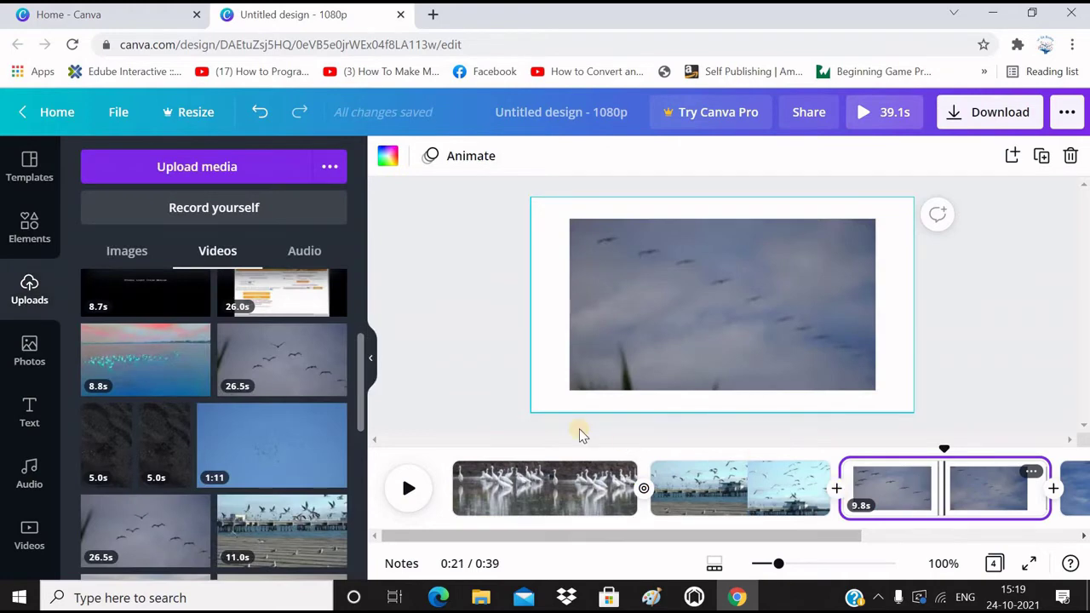
{"action": "left_click", "coordinate": [643, 477]}
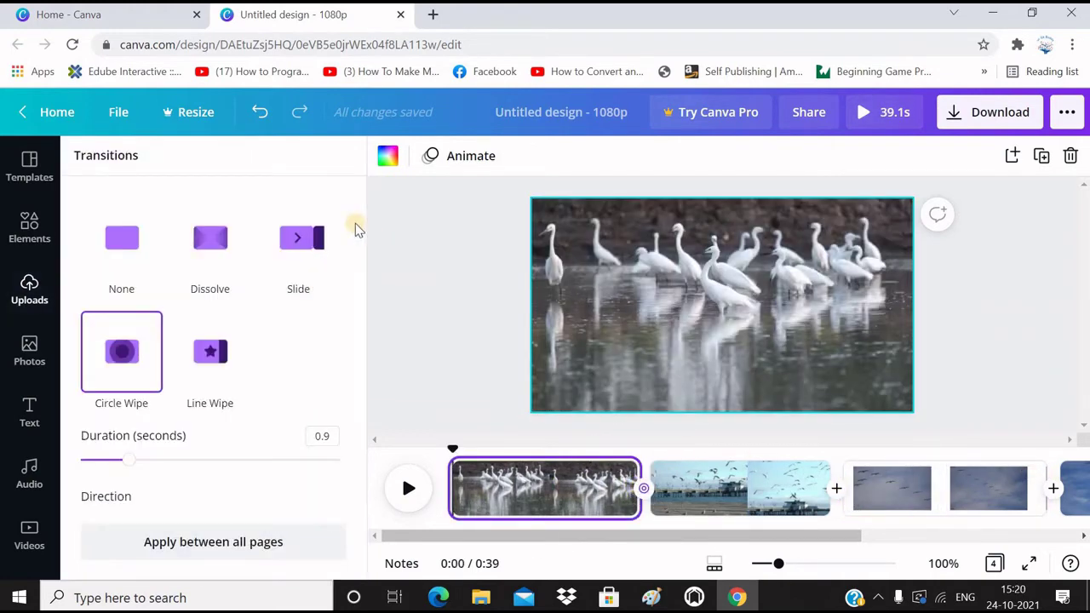
{"action": "scroll", "coordinate": [360, 230], "scroll_direction": "down", "scroll_amount": 2}
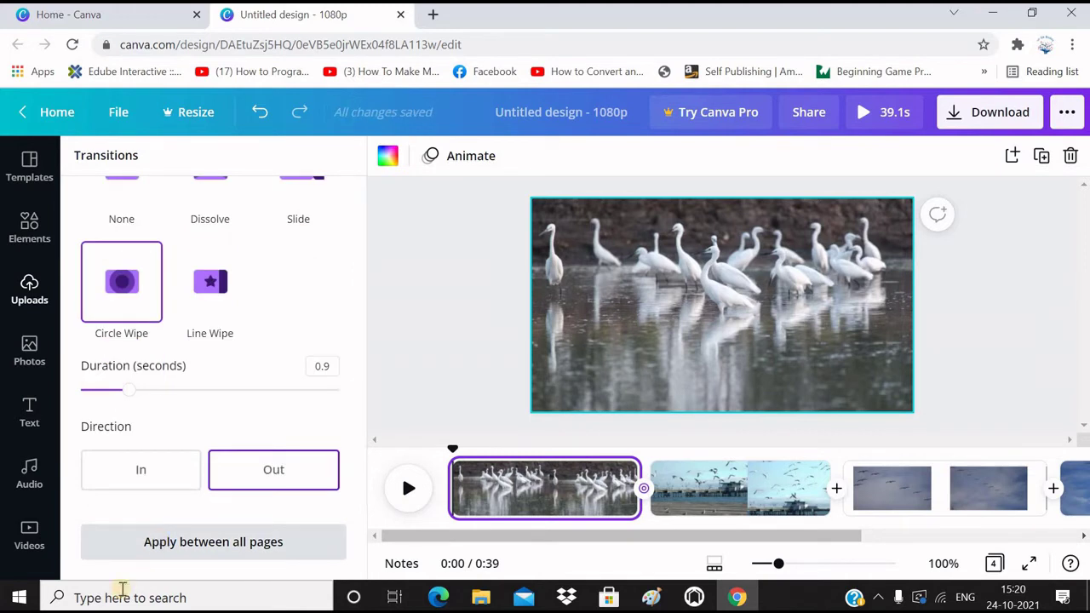
{"action": "left_click", "coordinate": [410, 492]}
{"action": "left_click", "coordinate": [411, 489]}
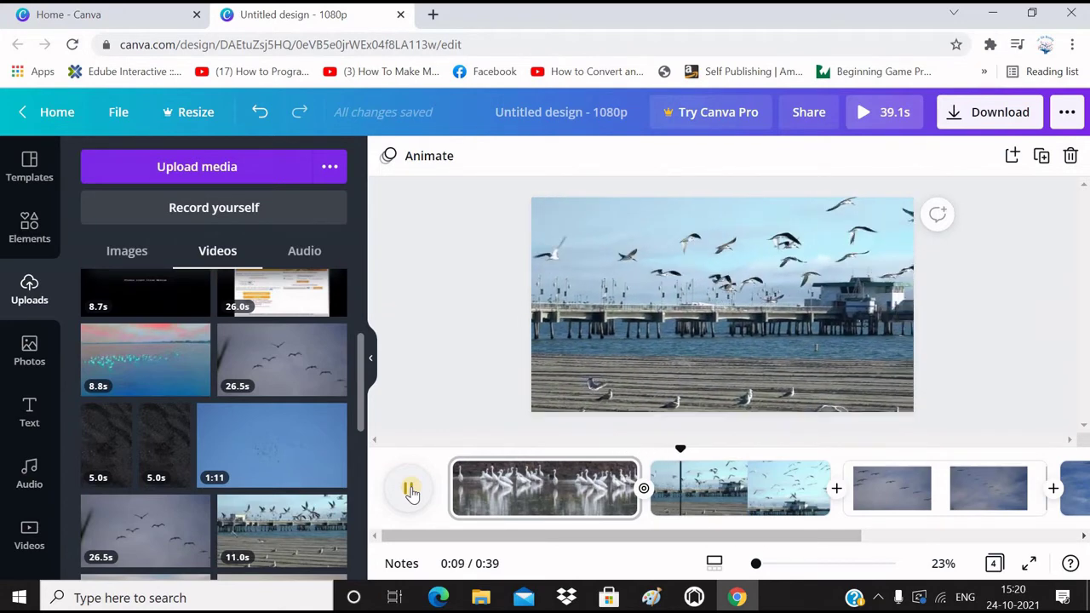
{"action": "left_click", "coordinate": [410, 491]}
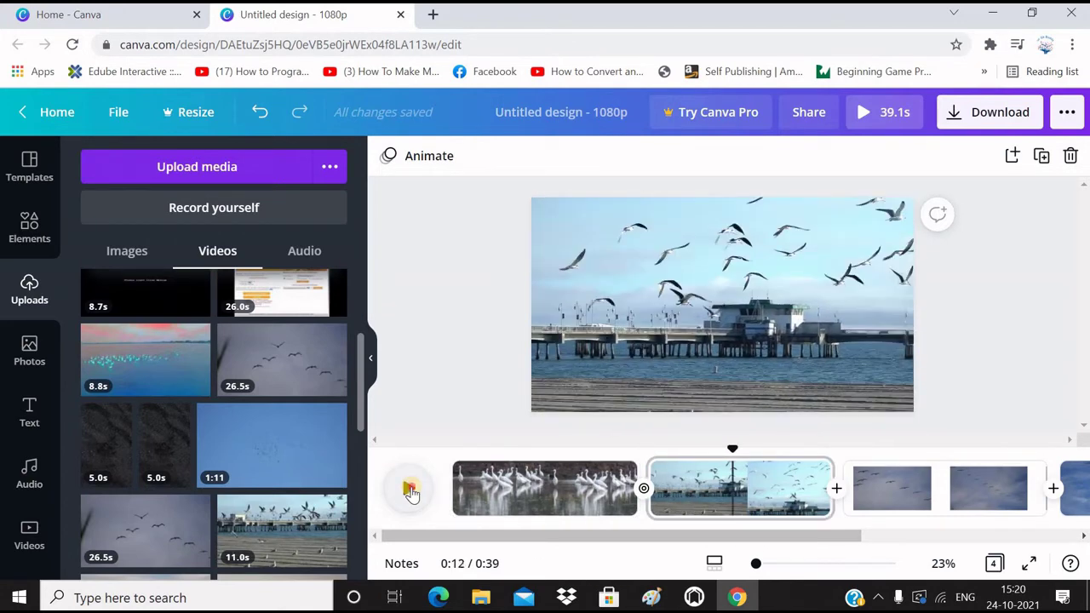
{"action": "left_click", "coordinate": [410, 492]}
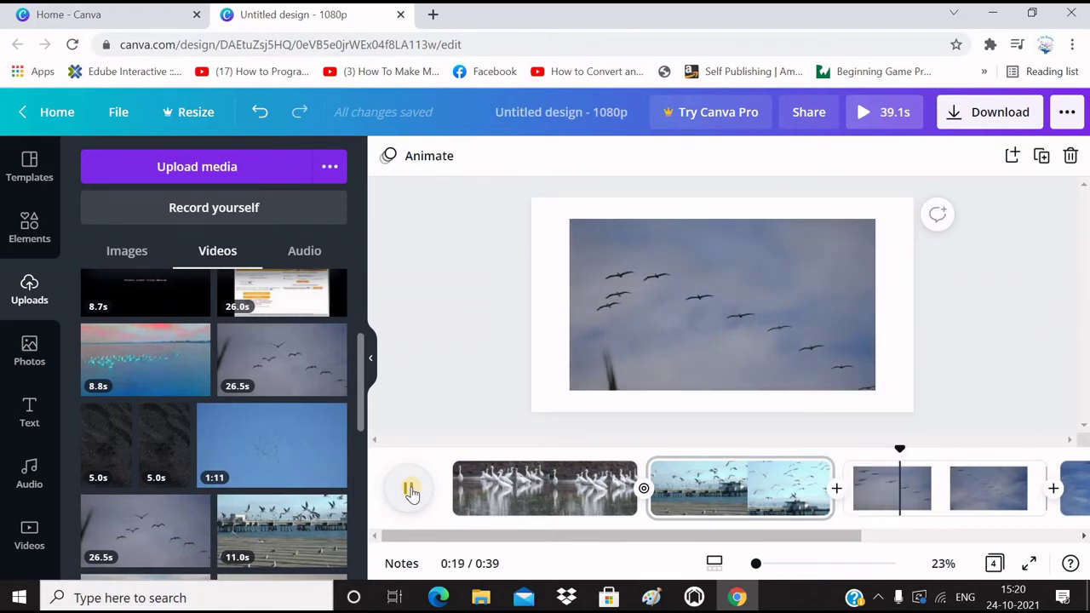
{"action": "left_click", "coordinate": [410, 492]}
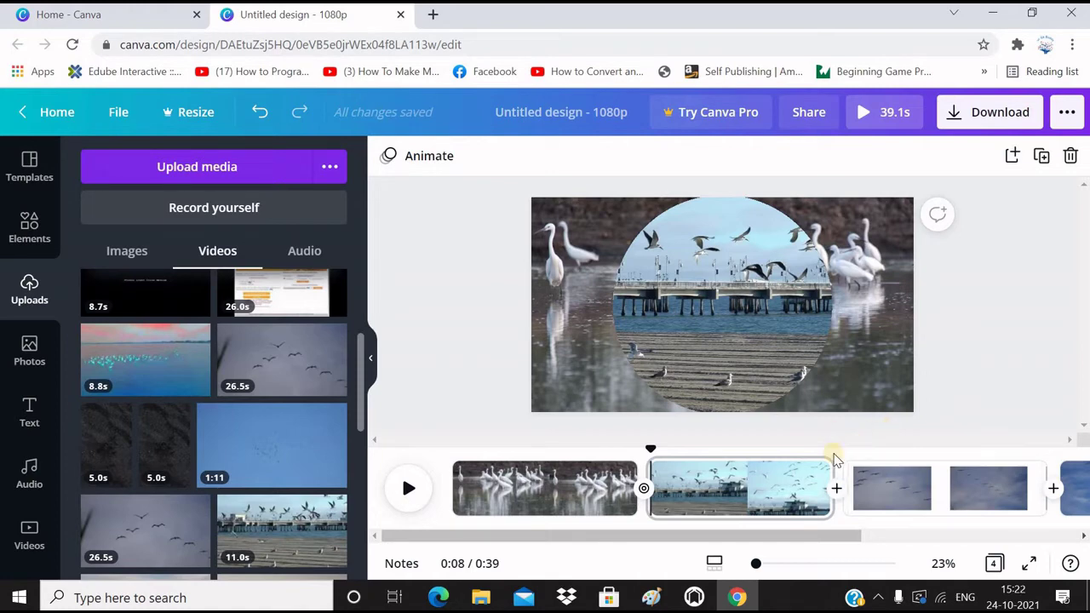
- Insert a blank opening page at the start and type the heading 'Which dance school did these birds train?'
{"action": "left_click", "coordinate": [837, 488]}
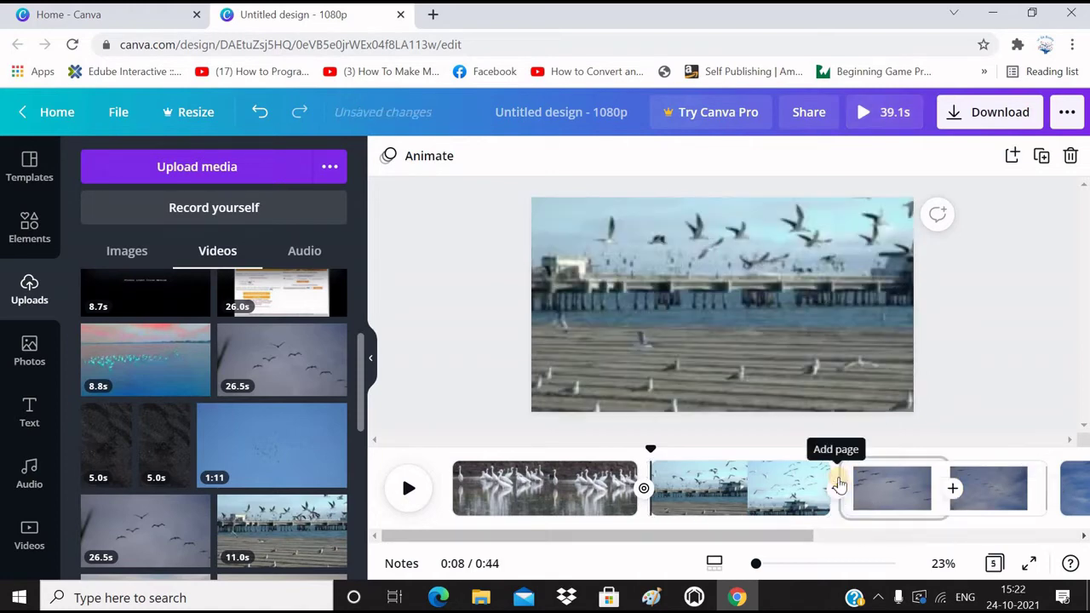
{"action": "left_click_drag", "start_coordinate": [872, 491], "coordinate": [511, 486]}
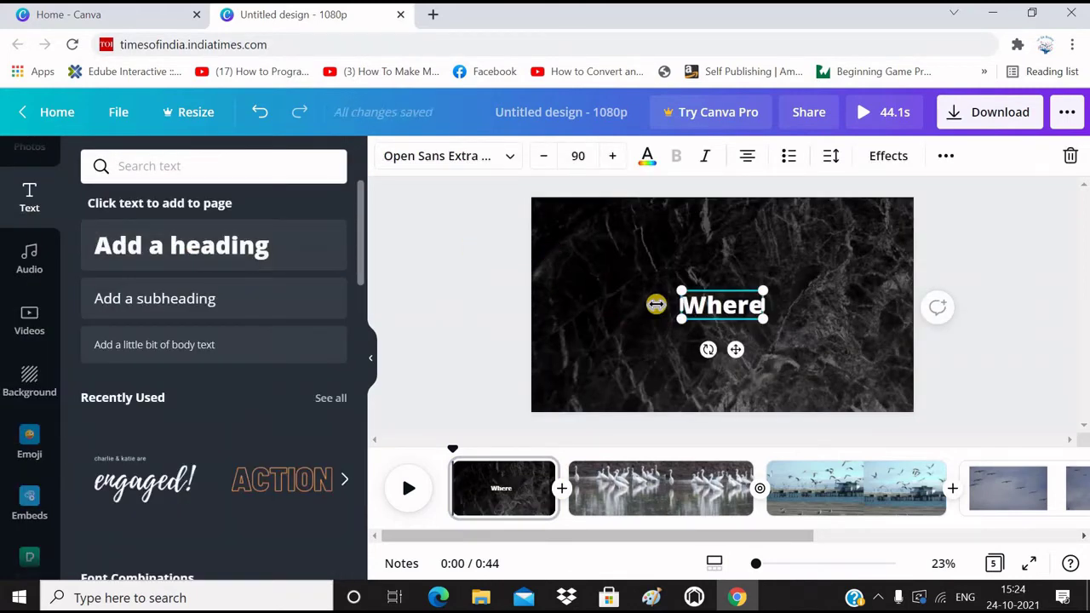
{"action": "type", "text": "did these"}
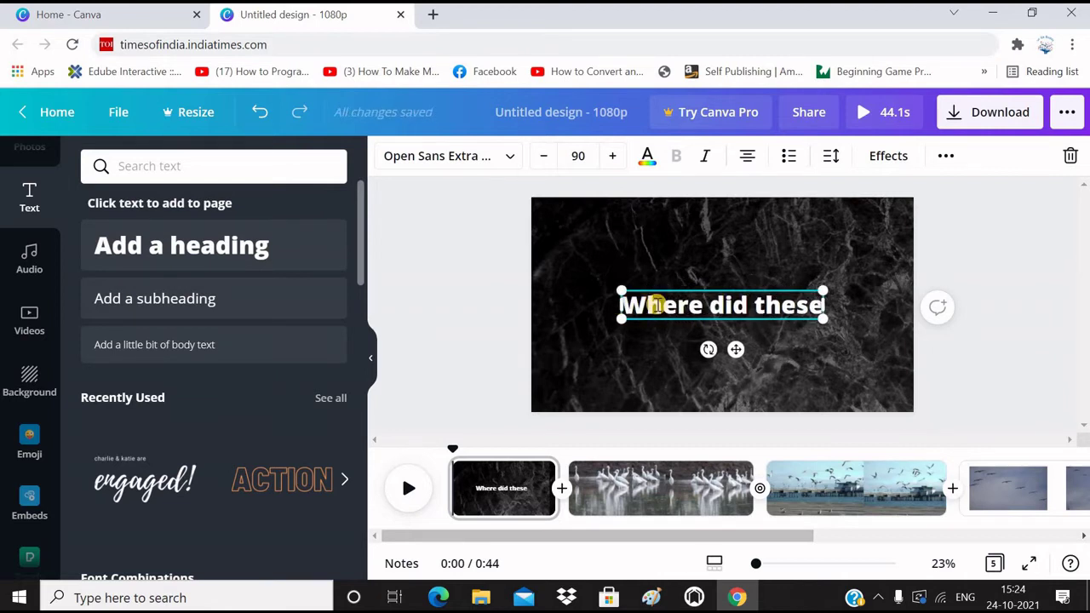
{"action": "left_click", "coordinate": [663, 304]}
{"action": "key", "text": "Delete"}
{"action": "key", "text": "Delete"}
{"action": "key", "text": "Delete"}
{"action": "key", "text": "Delete"}
{"action": "type", "text": "ich dance school did"}
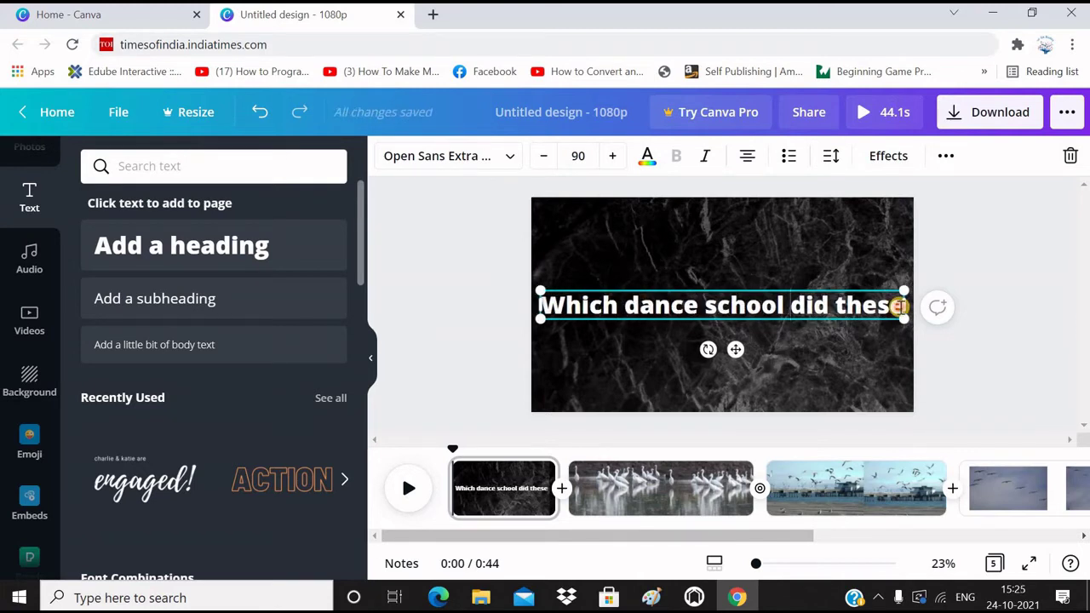
{"action": "type", "text": " these birds train?"}
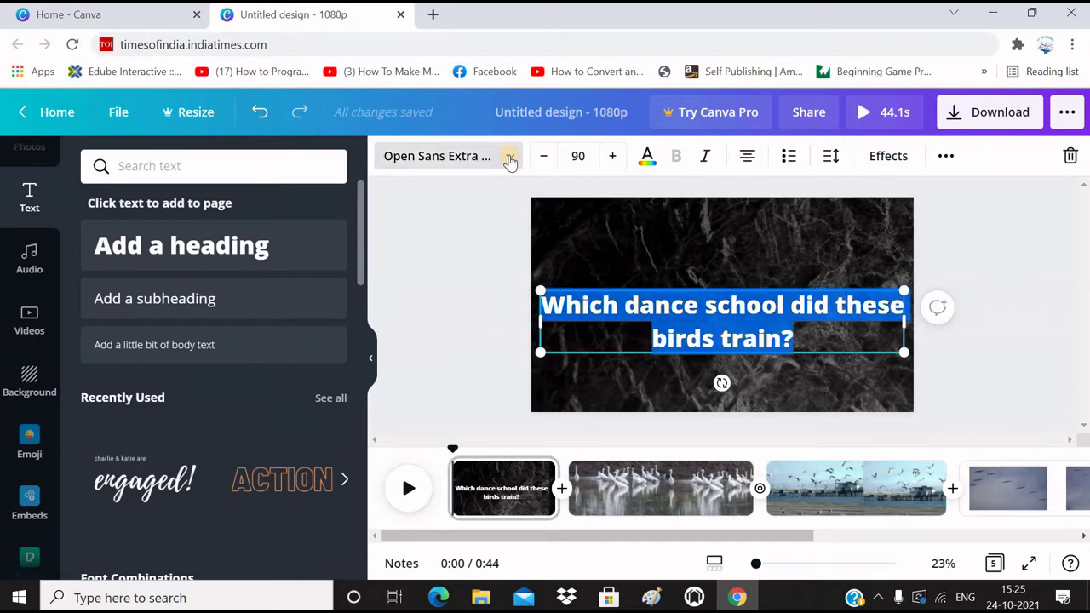
- Set the title heading in Playlist Script and apply the Typewriter text animation
{"action": "left_click", "coordinate": [509, 157]}
{"action": "left_click", "coordinate": [890, 158]}
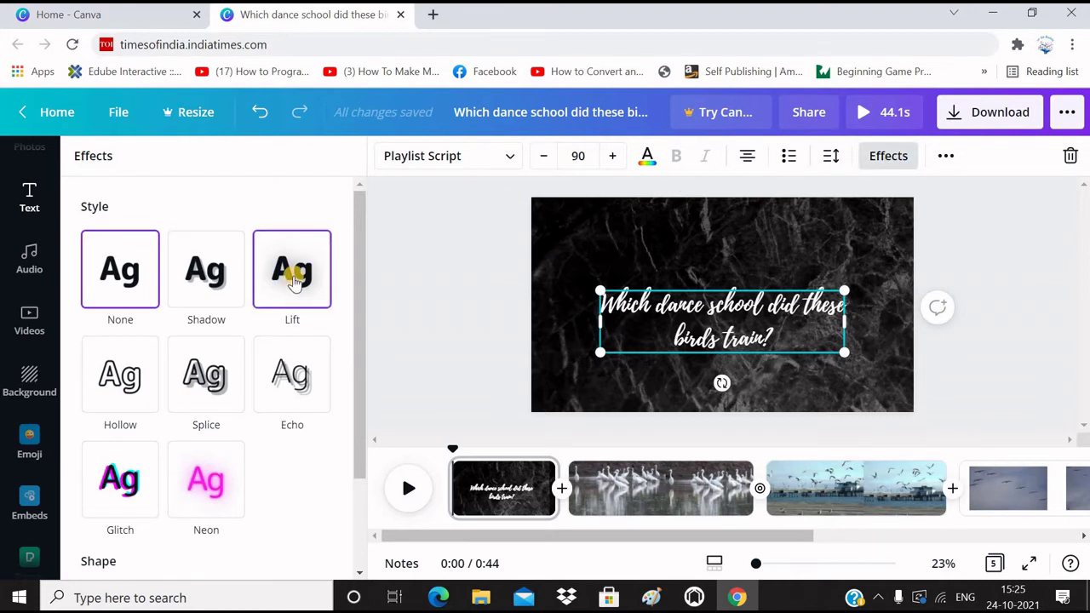
{"action": "left_click", "coordinate": [945, 156]}
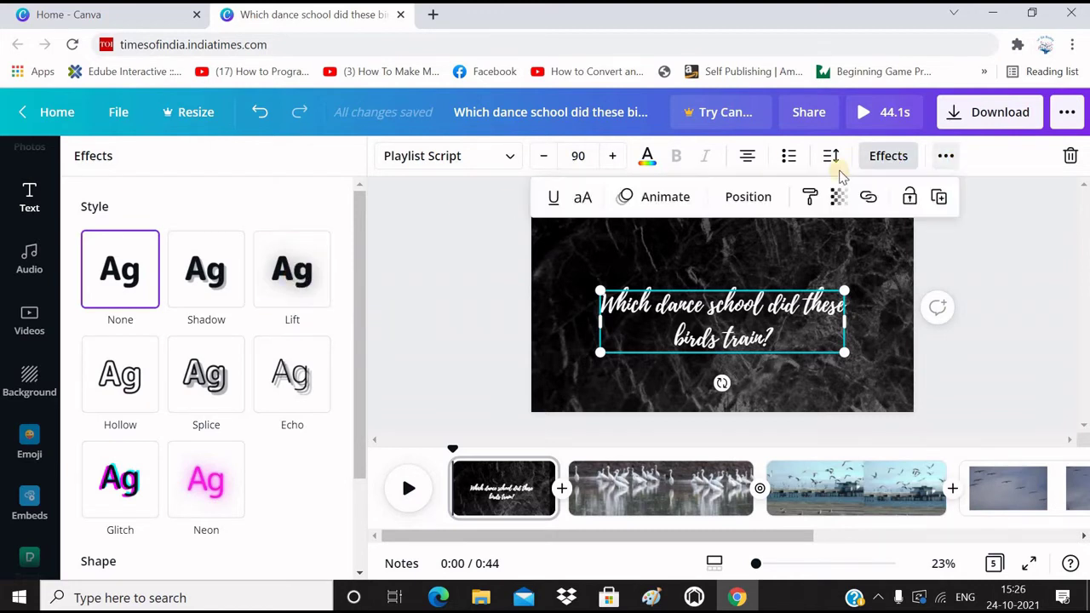
{"action": "left_click", "coordinate": [664, 200]}
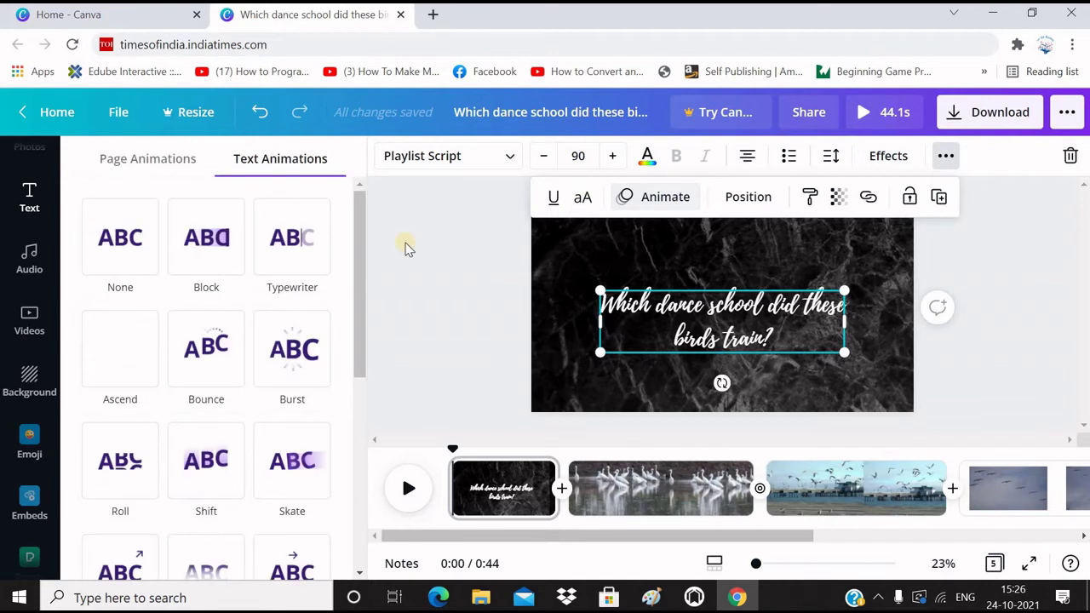
{"action": "left_click", "coordinate": [294, 247]}
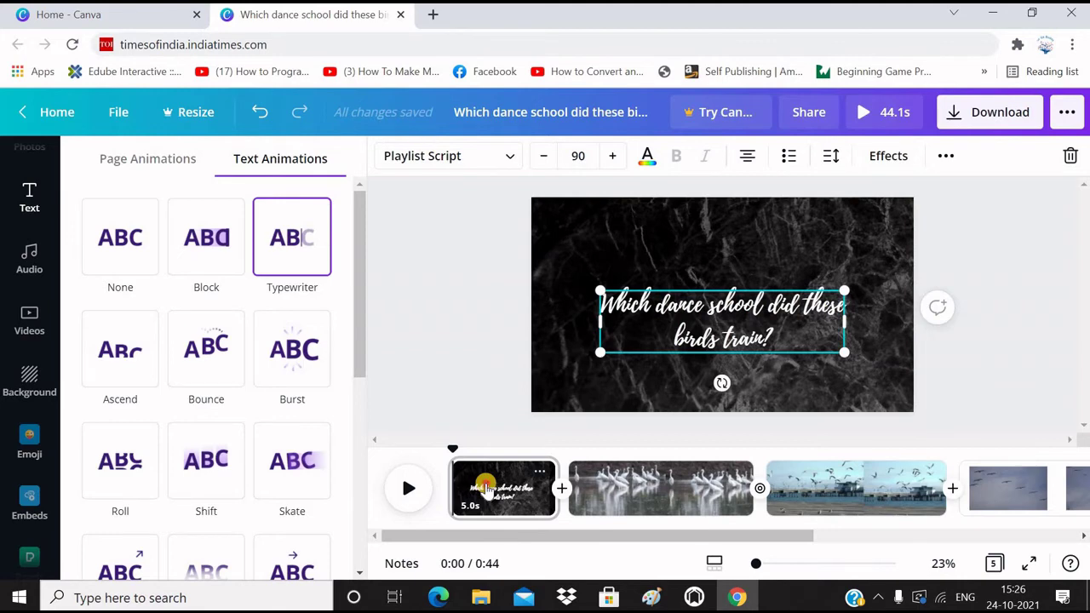
{"action": "left_click", "coordinate": [487, 490]}
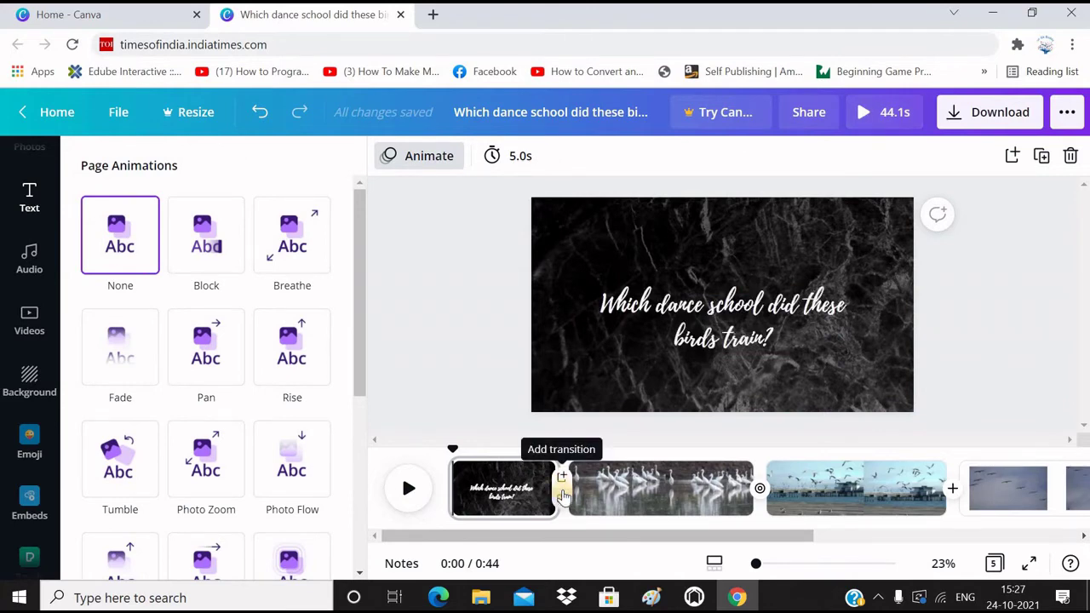
- Insert a Dissolve transition of 0.7 seconds after the title page and preview playback
{"action": "left_click", "coordinate": [562, 490]}
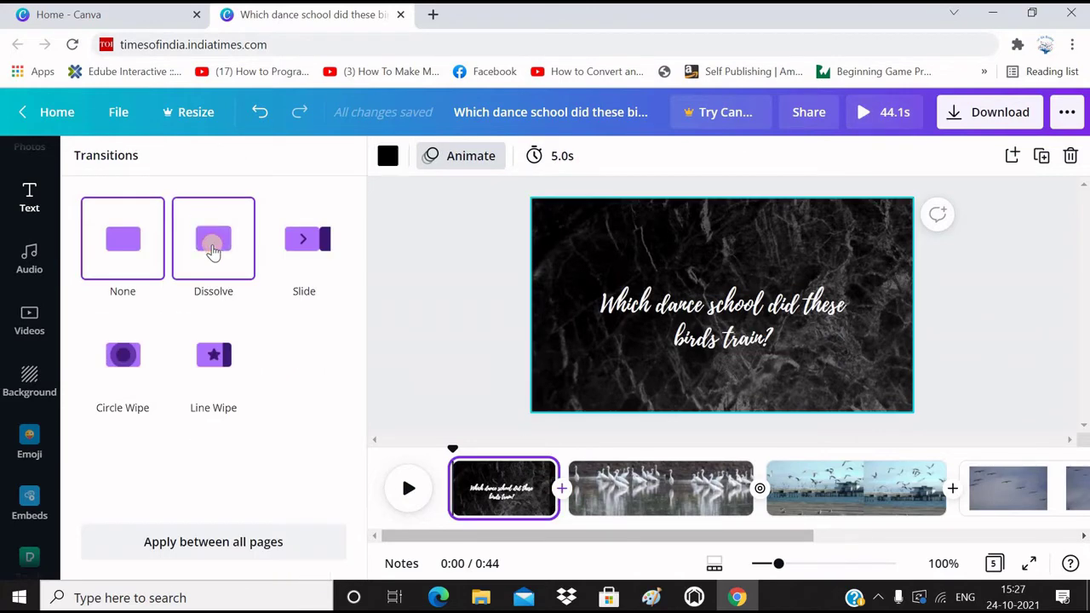
{"action": "left_click", "coordinate": [213, 251]}
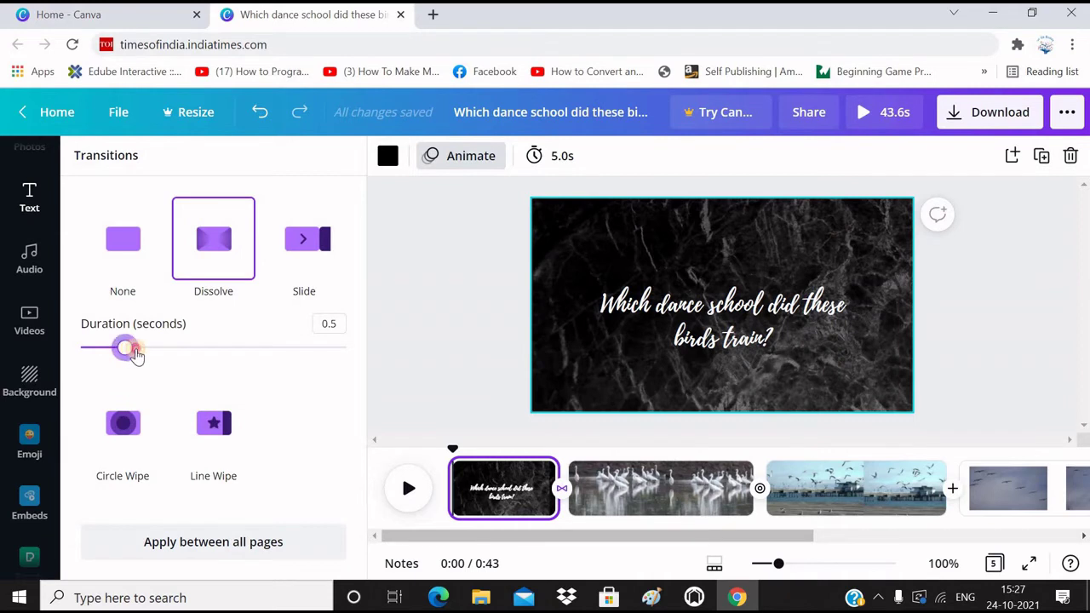
{"action": "left_click_drag", "start_coordinate": [136, 354], "coordinate": [146, 356]}
{"action": "left_click", "coordinate": [409, 491]}
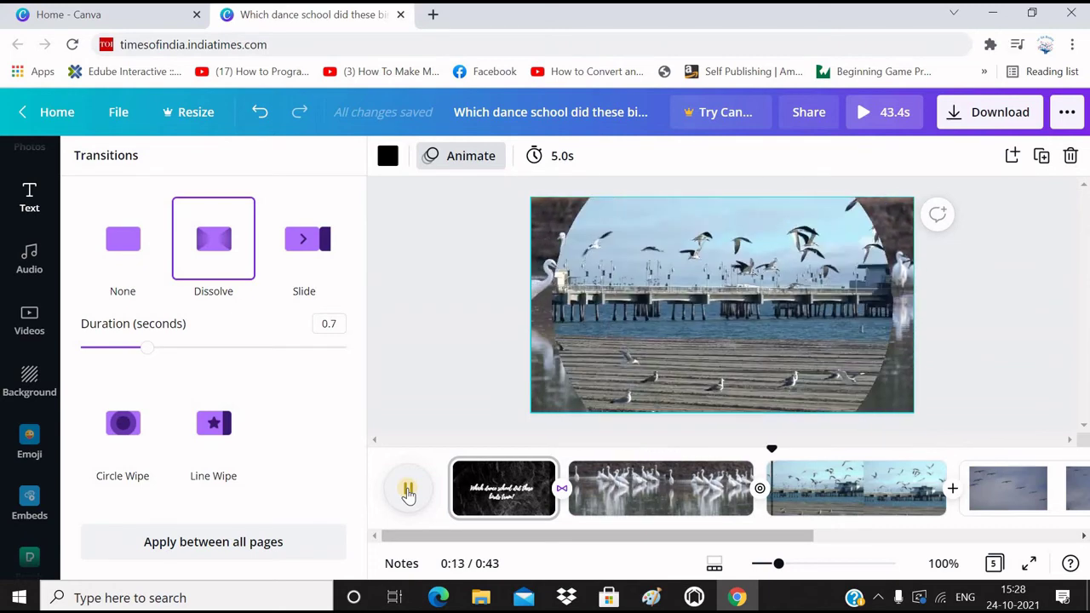
{"action": "left_click", "coordinate": [409, 492]}
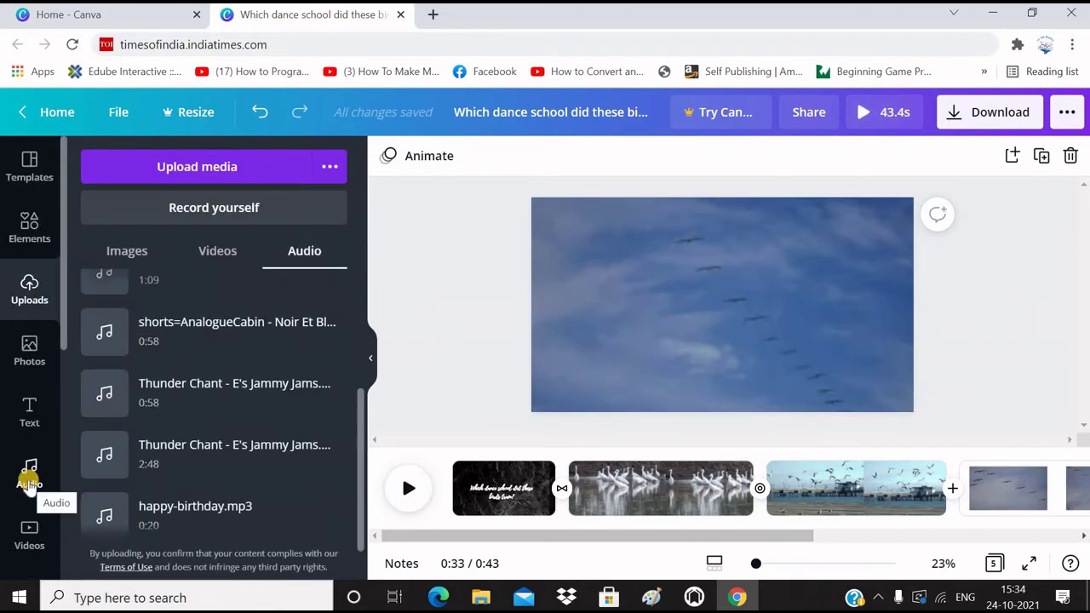
- Add the 2:48 Thunder Chant upload from Uploads > Audio under the title scene onward
{"action": "left_click", "coordinate": [29, 481]}
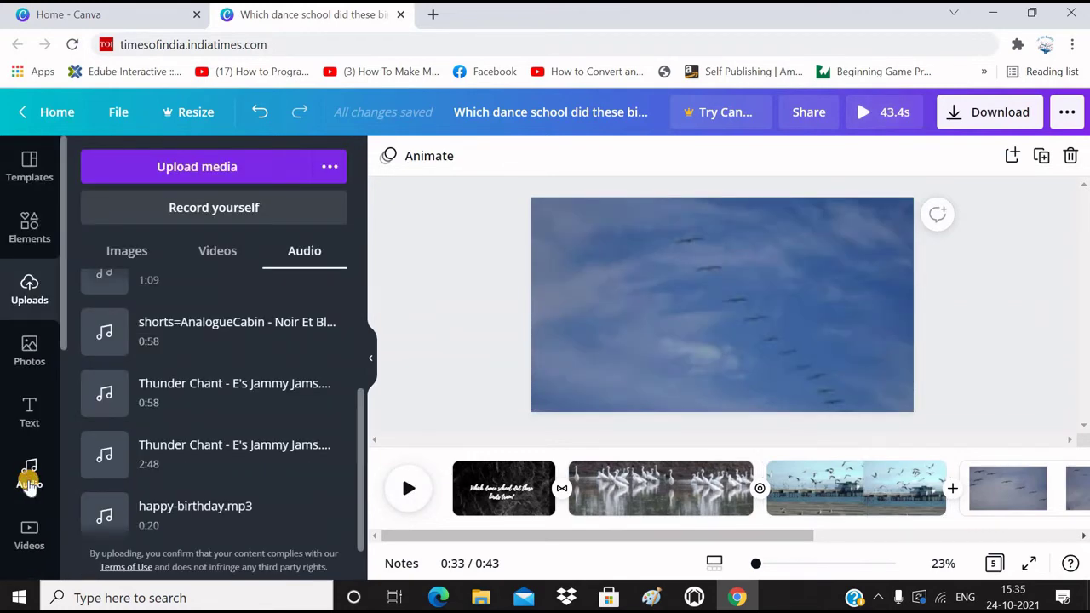
{"action": "left_click", "coordinate": [30, 482]}
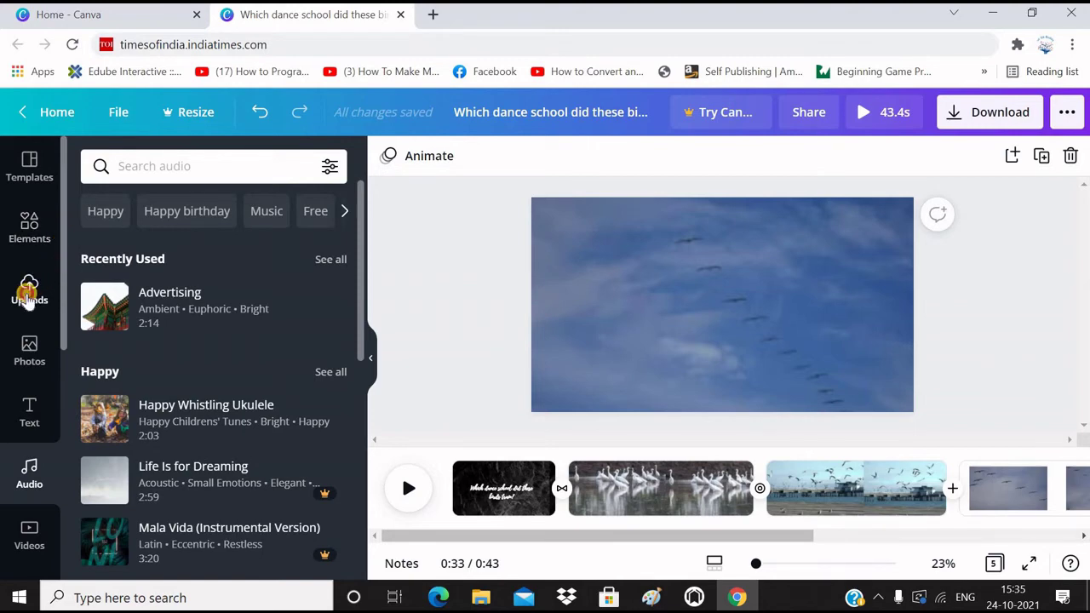
{"action": "left_click", "coordinate": [29, 296]}
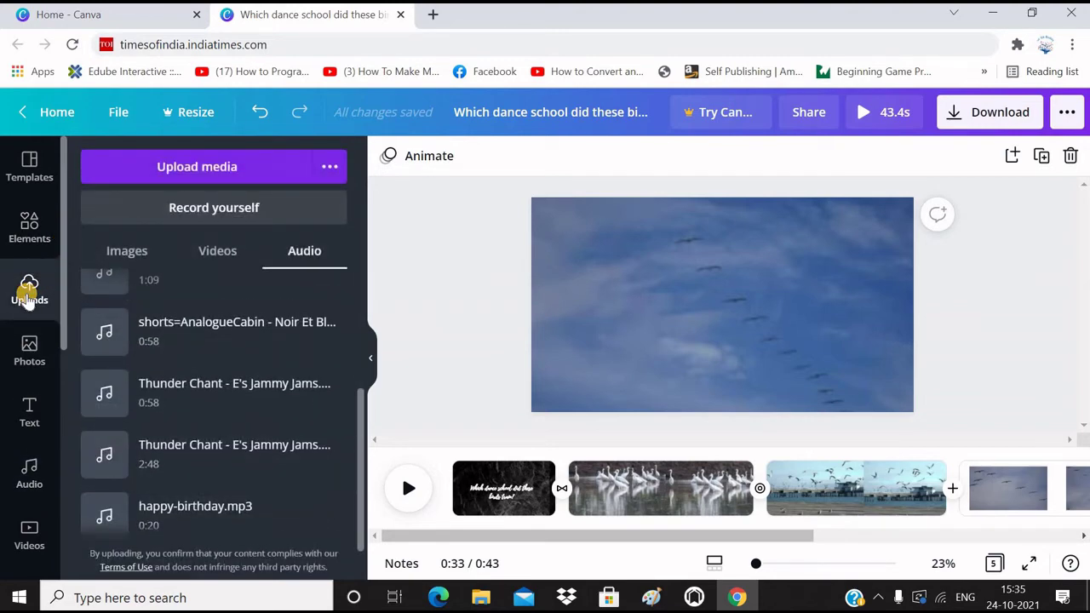
{"action": "left_click_drag", "start_coordinate": [360, 409], "coordinate": [361, 481]}
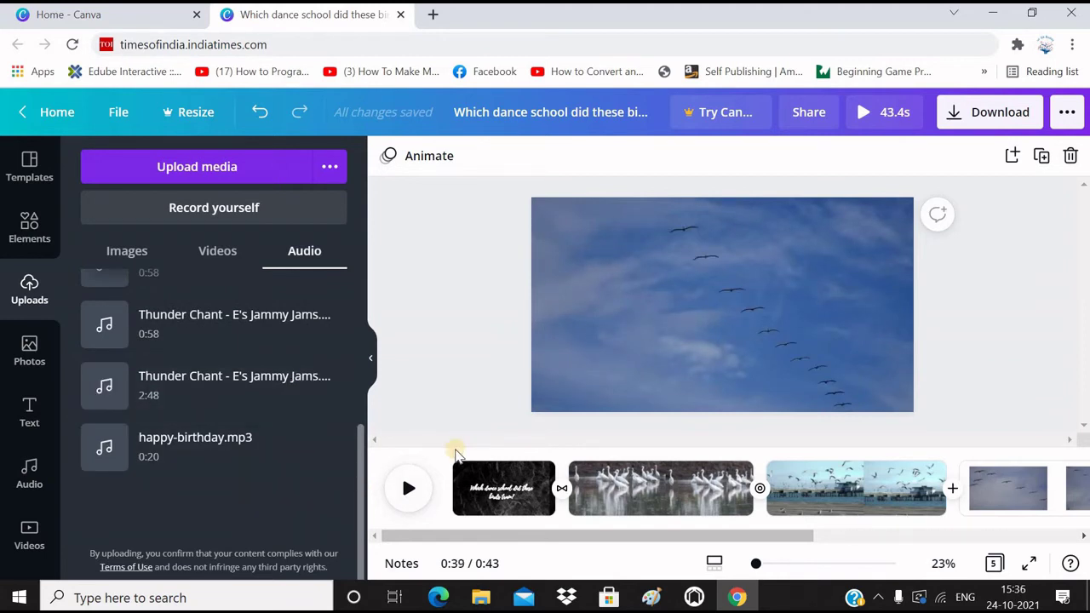
{"action": "left_click", "coordinate": [452, 464]}
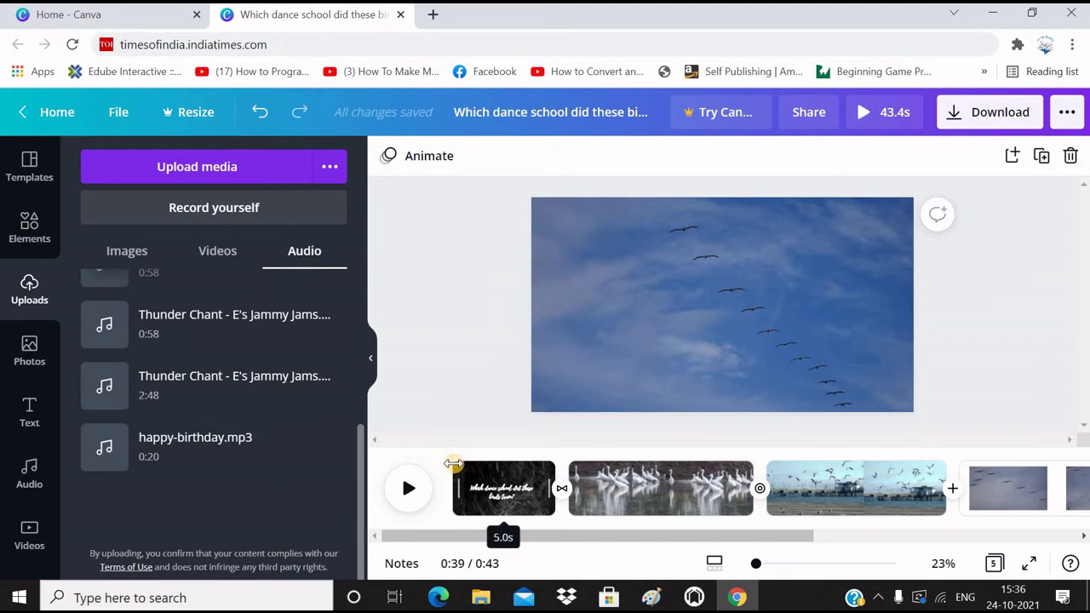
{"action": "left_click", "coordinate": [452, 464]}
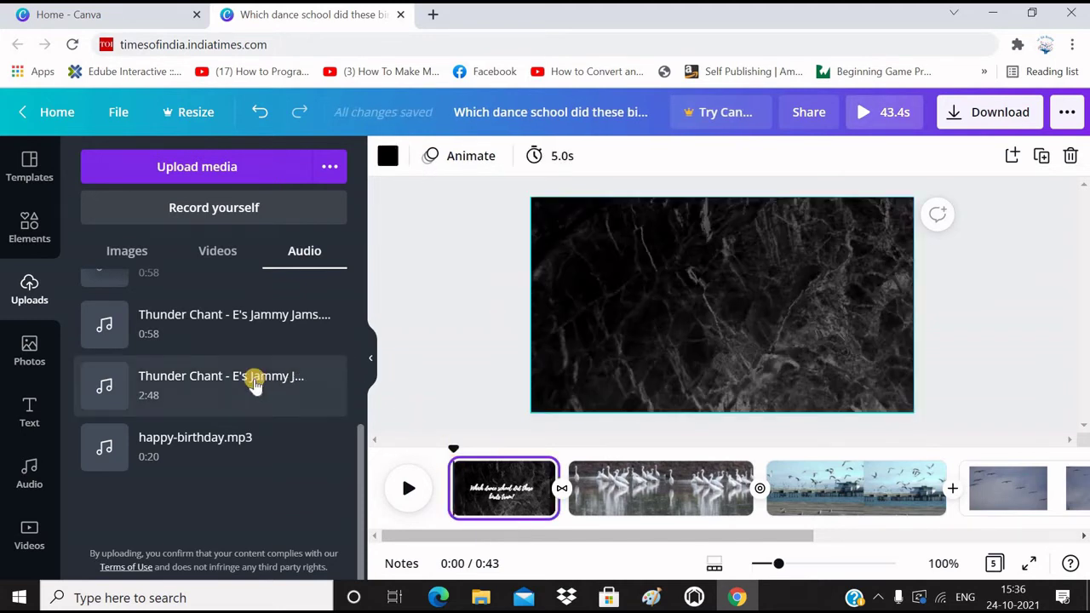
{"action": "mouse_move", "coordinate": [212, 384]}
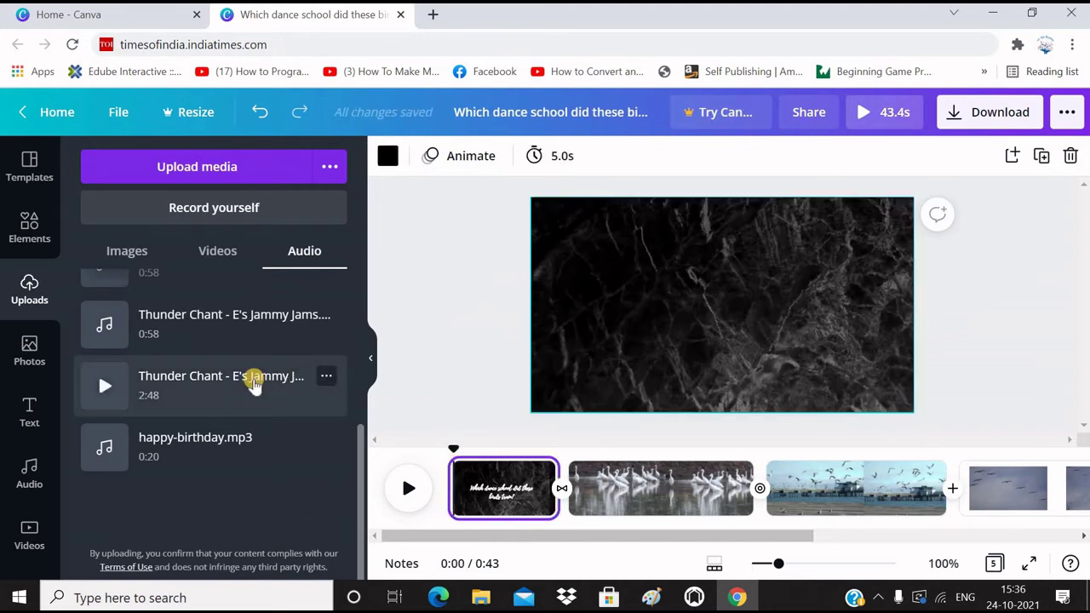
{"action": "left_click", "coordinate": [254, 383]}
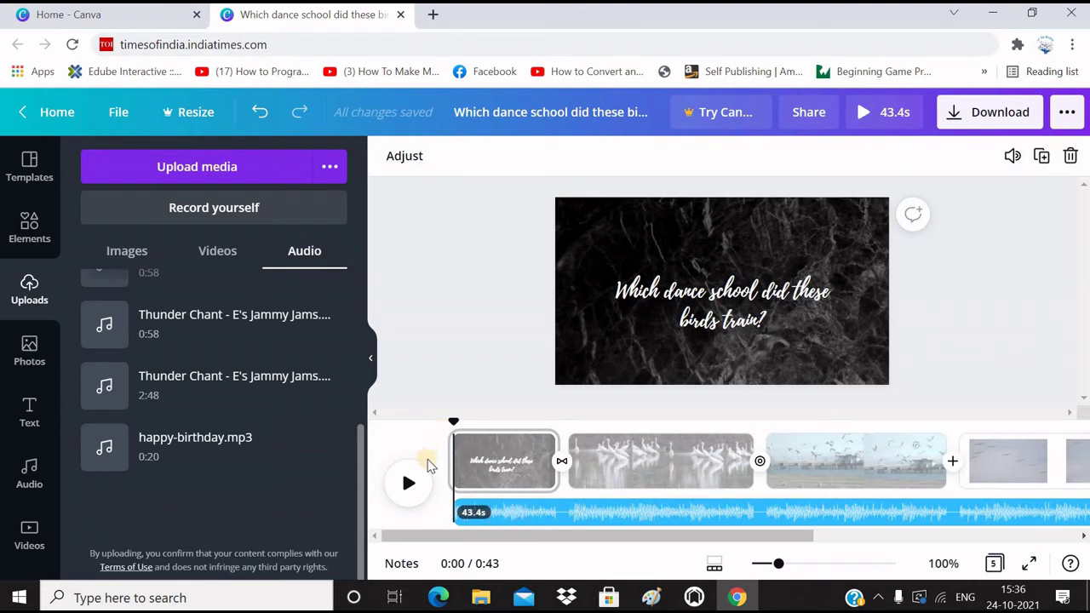
{"action": "left_click", "coordinate": [417, 485]}
{"action": "left_click_drag", "start_coordinate": [719, 538], "coordinate": [885, 542]}
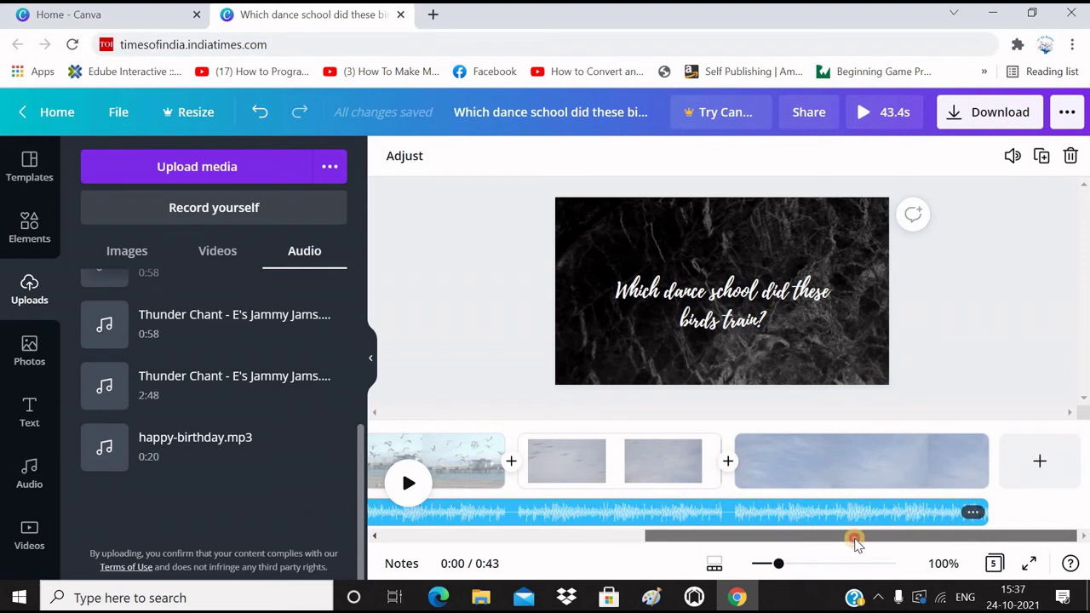
{"action": "left_click_drag", "start_coordinate": [856, 545], "coordinate": [563, 543]}
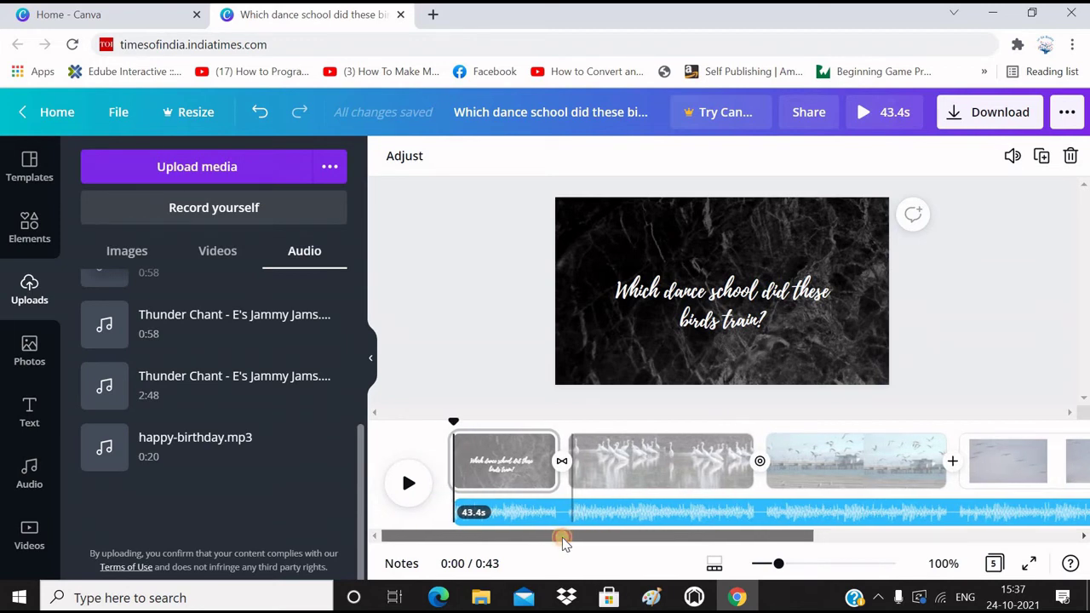
{"action": "left_click_drag", "start_coordinate": [562, 542], "coordinate": [939, 509]}
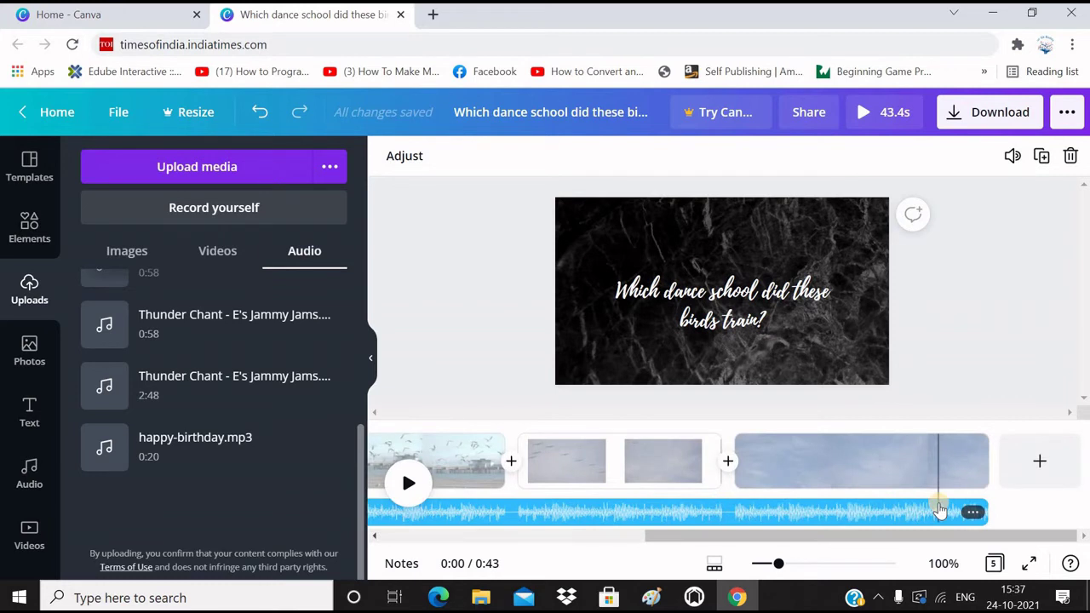
{"action": "left_click", "coordinate": [936, 510]}
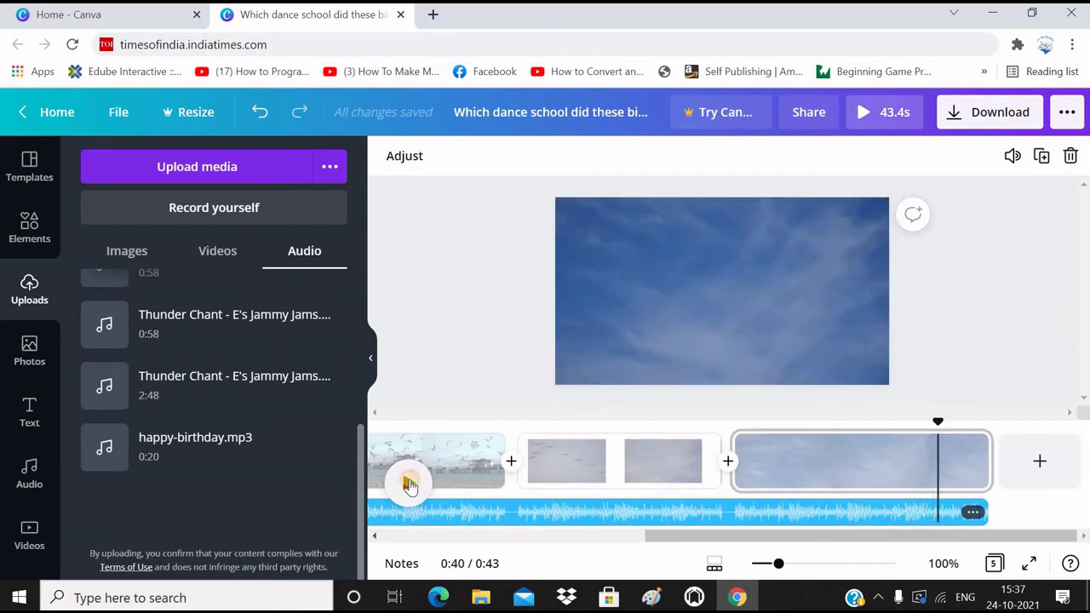
{"action": "left_click", "coordinate": [409, 483]}
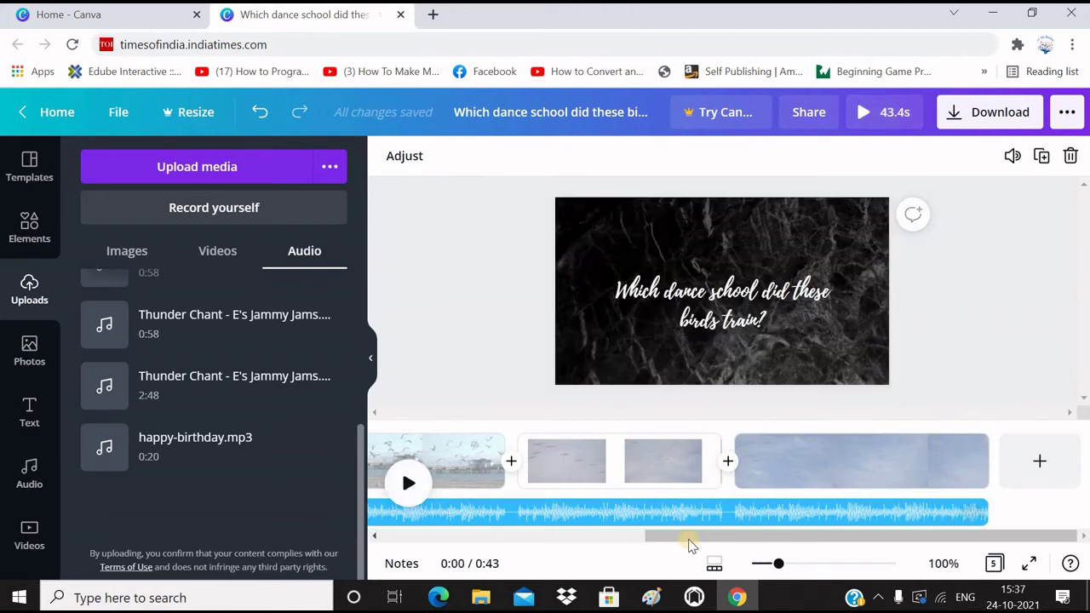
{"action": "left_click_drag", "start_coordinate": [687, 536], "coordinate": [541, 533]}
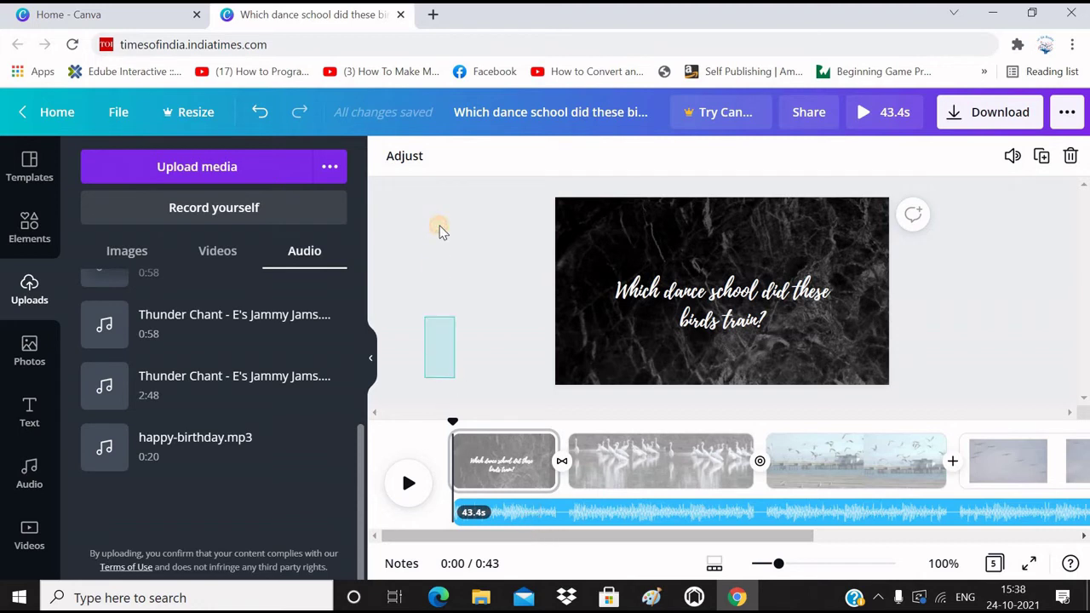
- Offset the music track to begin 19.5 seconds into the song, then preview the ending
{"action": "key", "text": "space"}
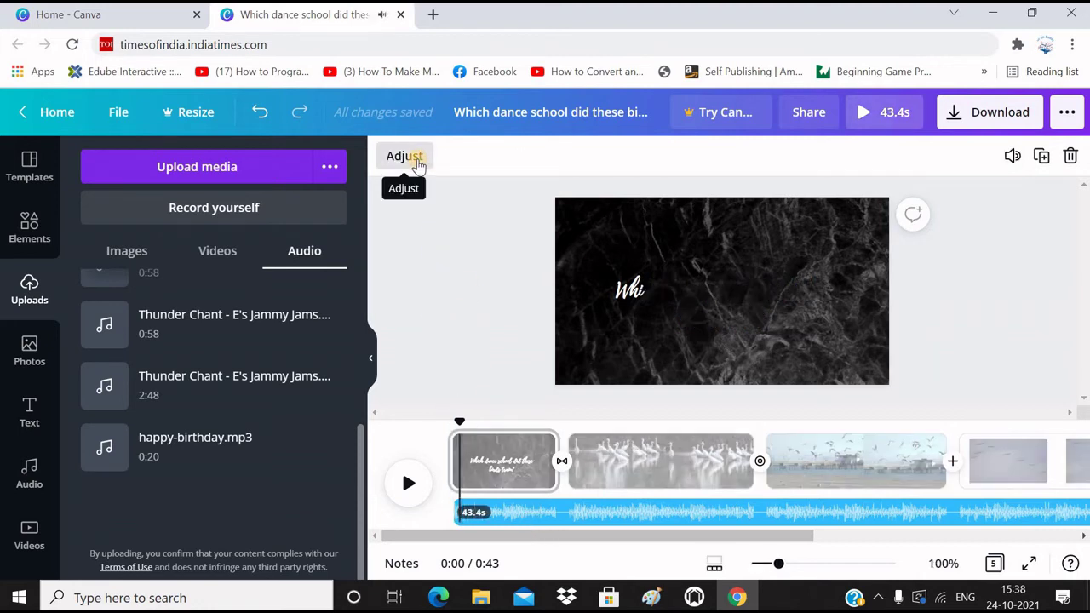
{"action": "left_click", "coordinate": [405, 157]}
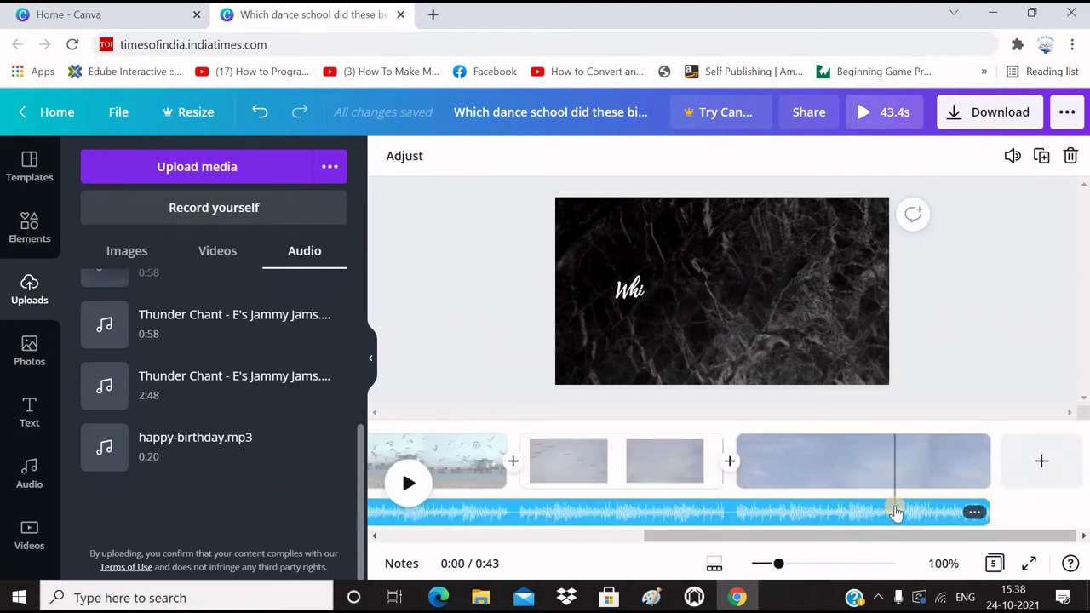
{"action": "left_click", "coordinate": [842, 522]}
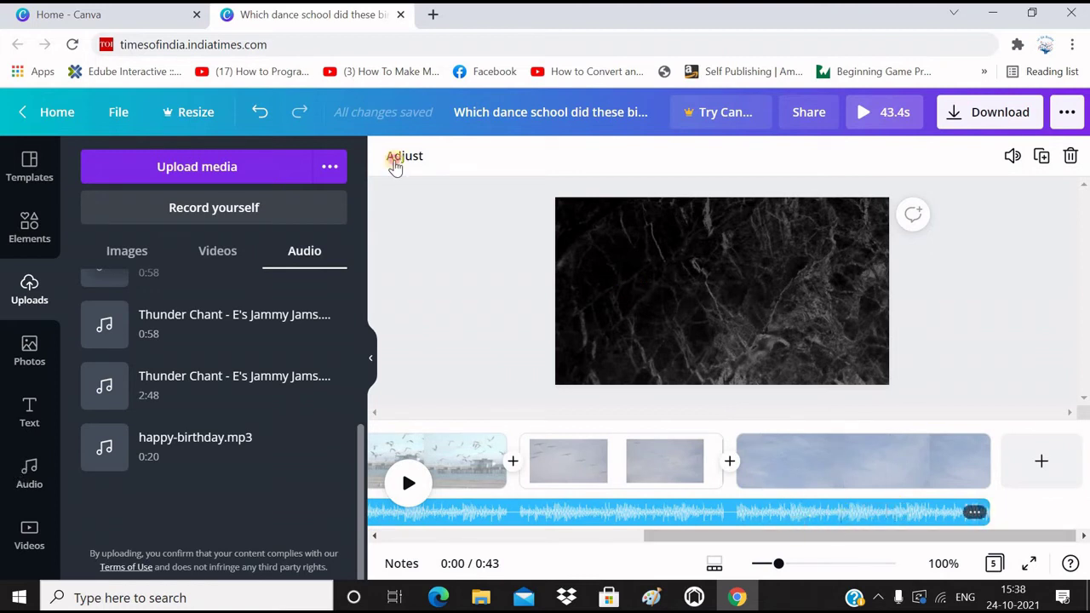
{"action": "left_click", "coordinate": [397, 157]}
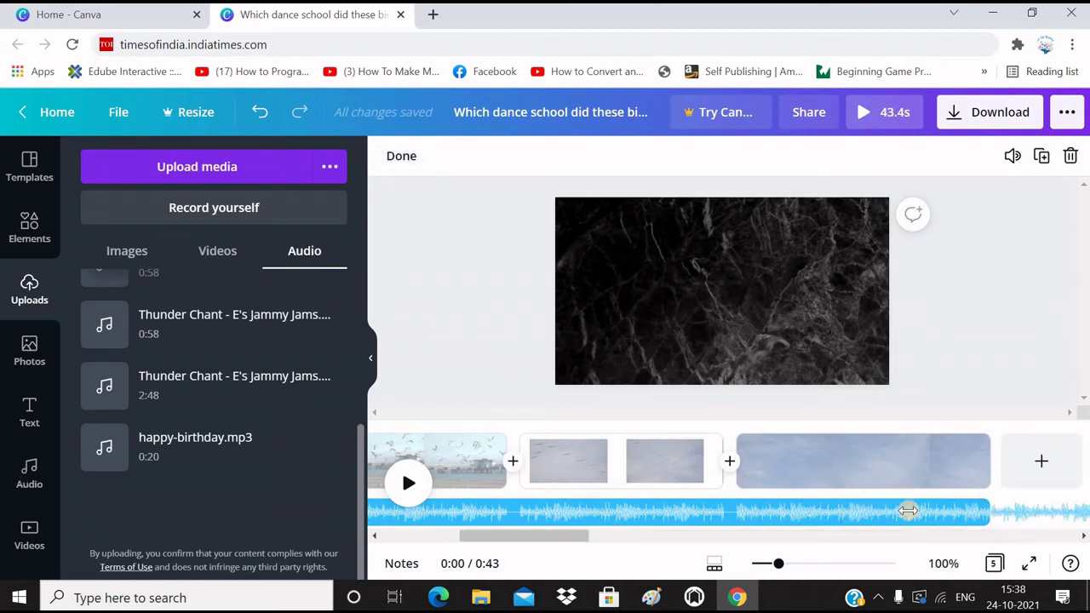
{"action": "mouse_move", "coordinate": [841, 483]}
{"action": "left_mouse_down"}
{"action": "mouse_move", "coordinate": [343, 543]}
{"action": "mouse_move", "coordinate": [119, 553]}
{"action": "left_mouse_up"}
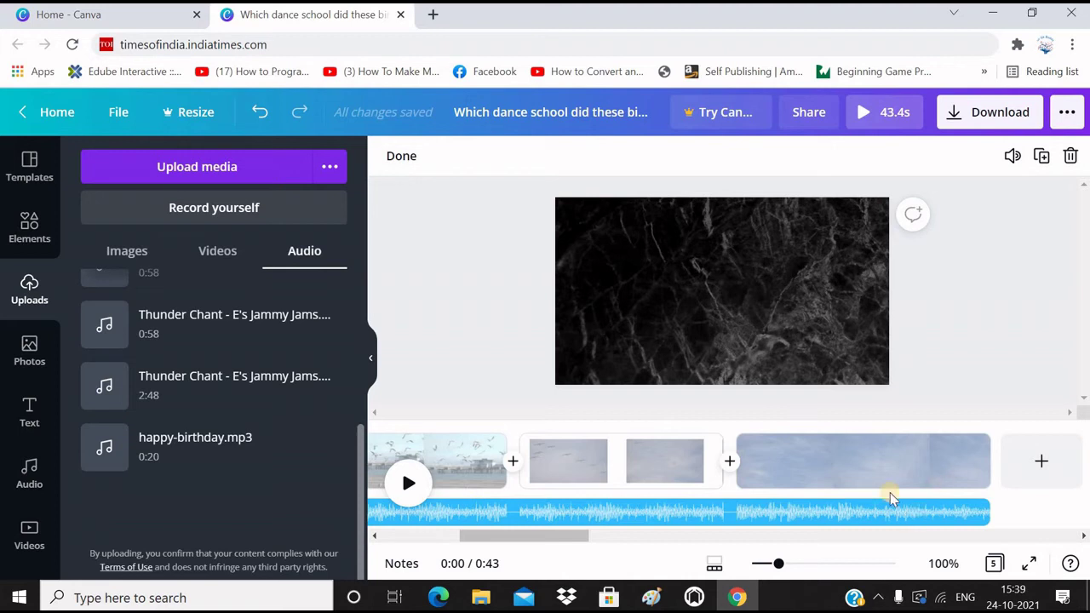
{"action": "left_click", "coordinate": [877, 494]}
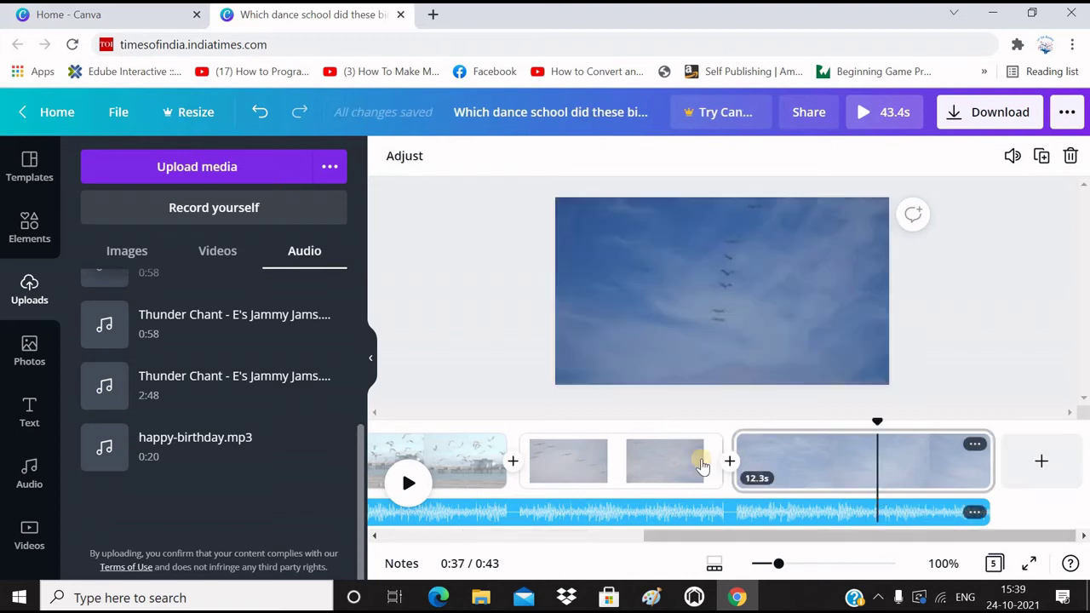
{"action": "left_click", "coordinate": [407, 482]}
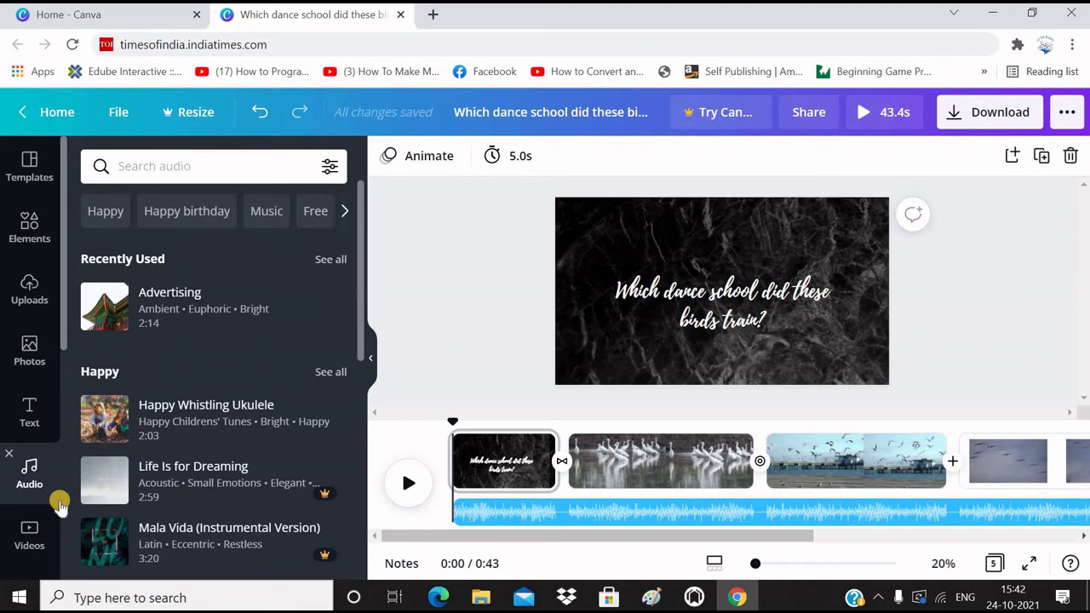
{"action": "mouse_move", "coordinate": [168, 309]}
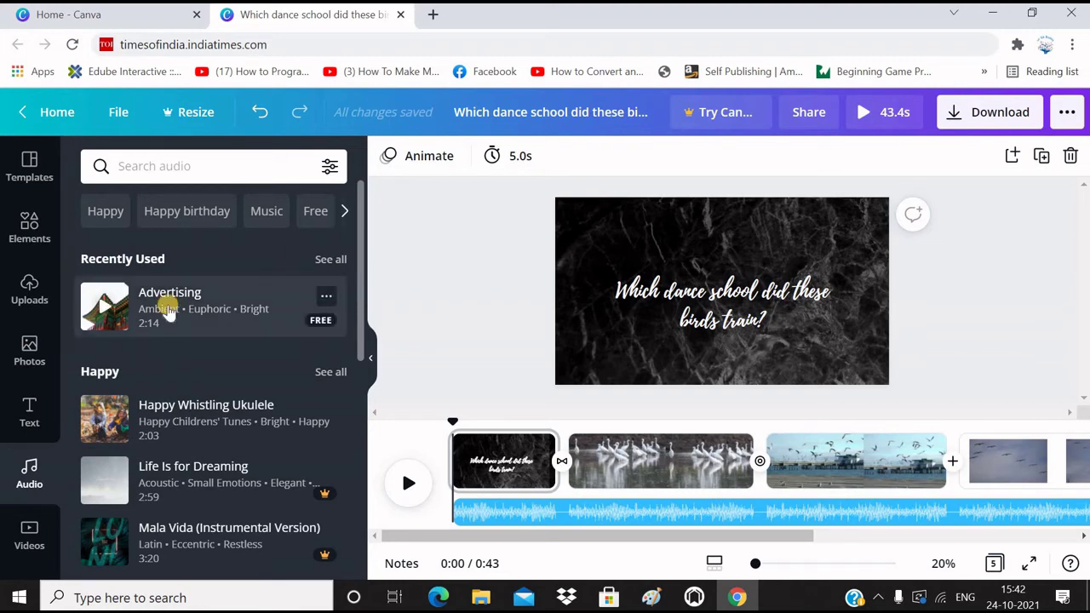
- Add the recently used Advertising song as a second track and preview both together
{"action": "left_click", "coordinate": [168, 311]}
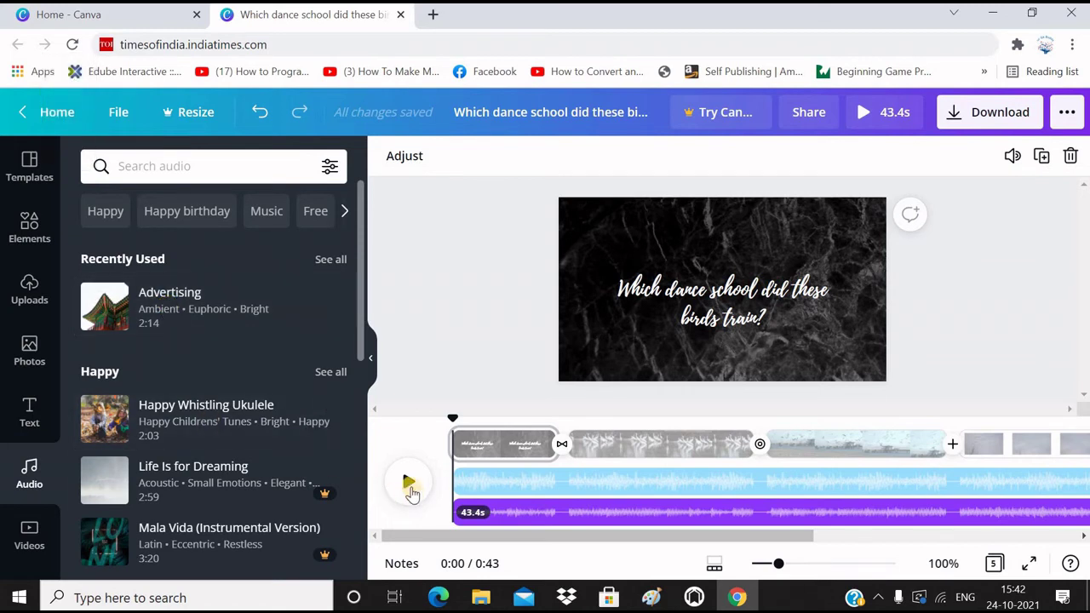
{"action": "left_click", "coordinate": [408, 483]}
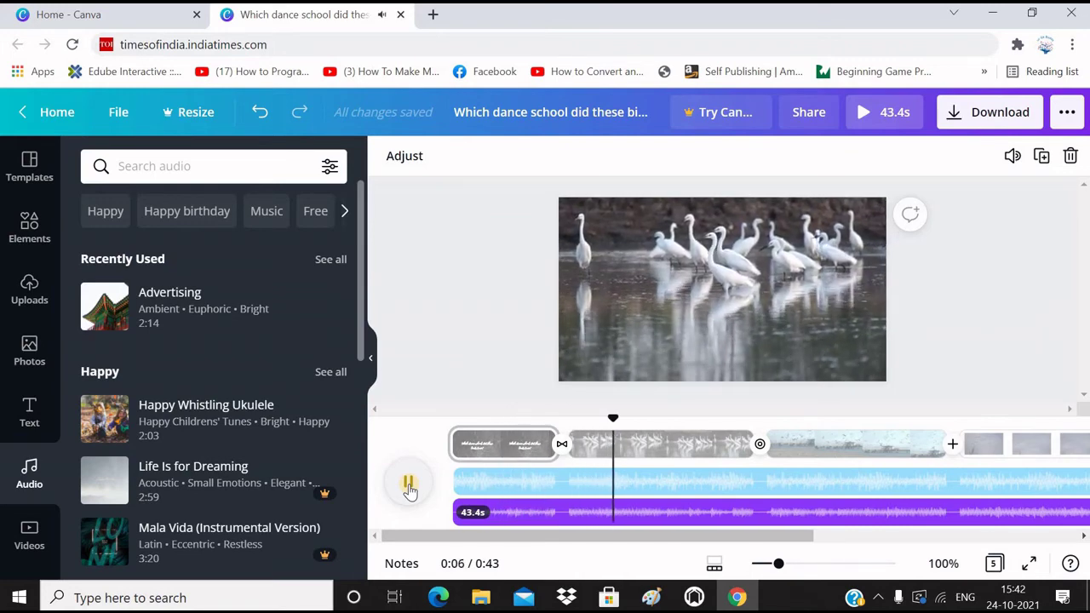
{"action": "left_click", "coordinate": [409, 485]}
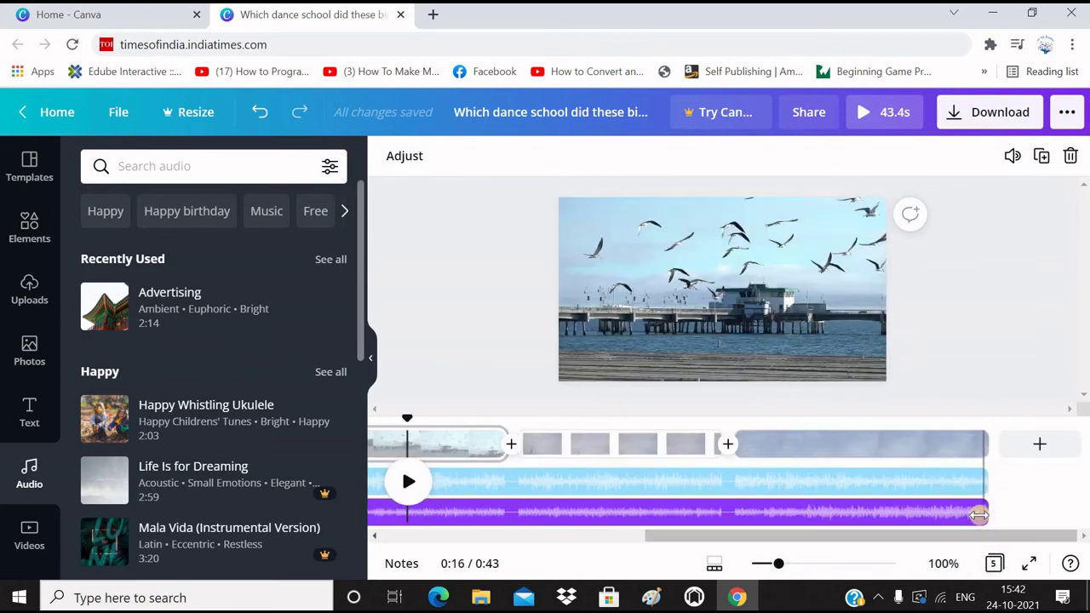
- Set the Advertising track's volume to 23 and play back to check the balance
{"action": "left_click_drag", "start_coordinate": [980, 513], "coordinate": [979, 514]}
{"action": "right_click", "coordinate": [979, 514]}
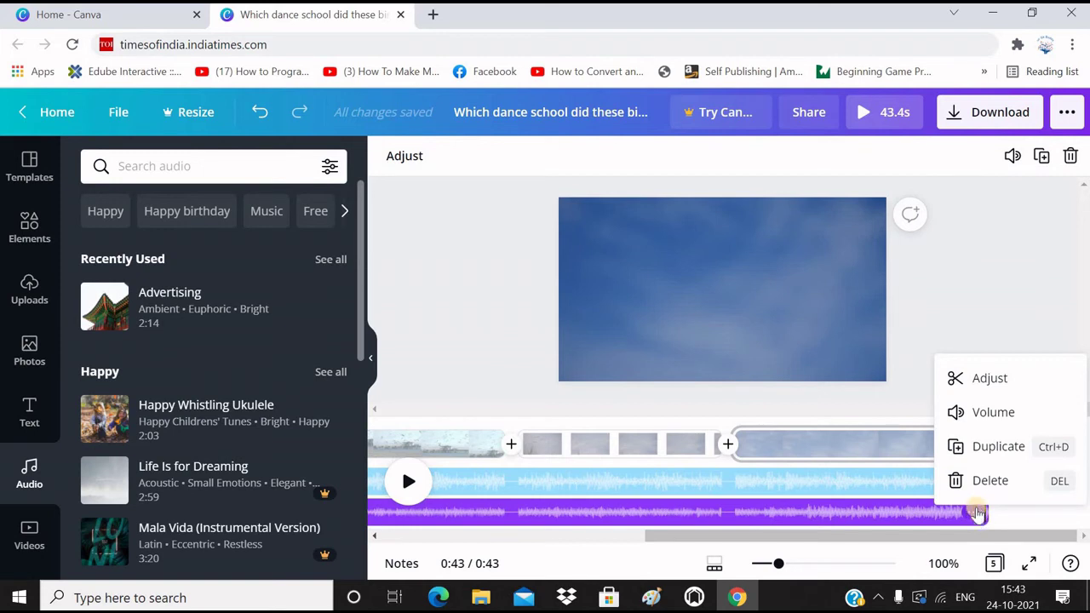
{"action": "left_click", "coordinate": [990, 415]}
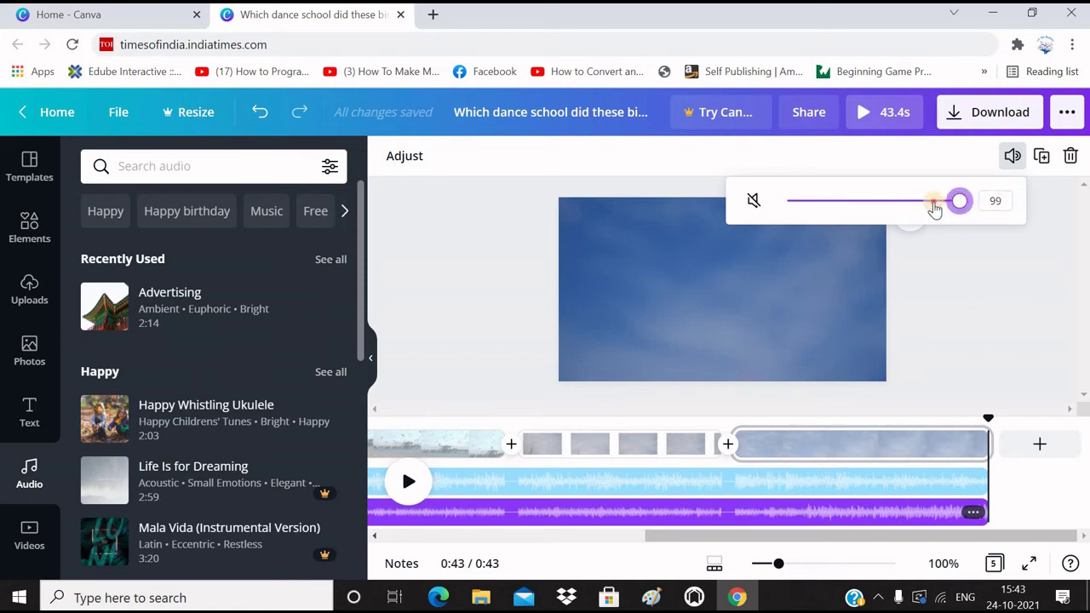
{"action": "left_click_drag", "start_coordinate": [962, 204], "coordinate": [826, 202]}
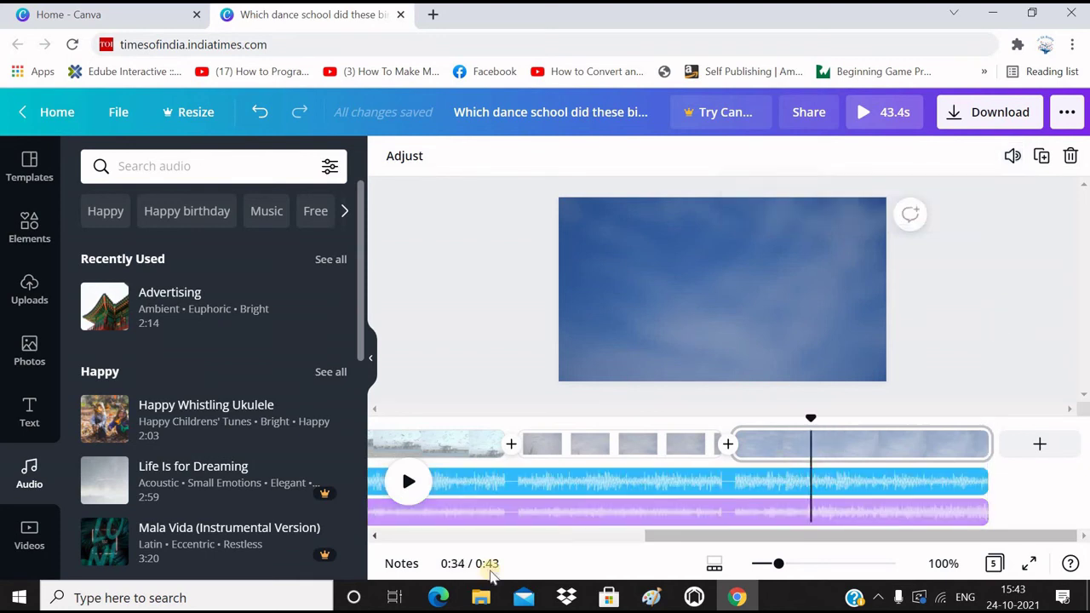
{"action": "left_click", "coordinate": [811, 478]}
{"action": "left_click", "coordinate": [407, 483]}
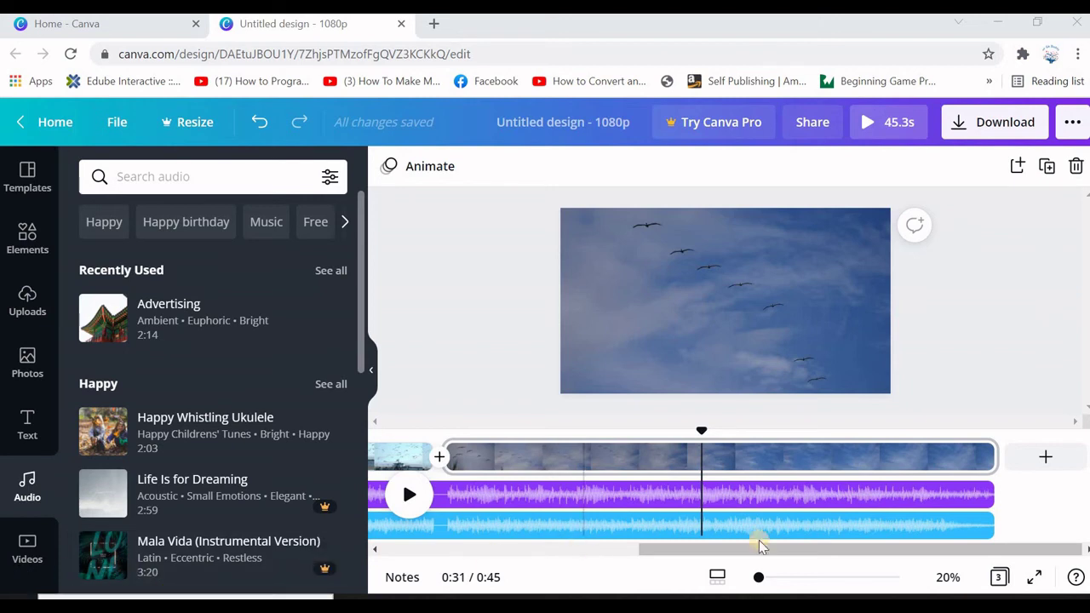
- Turn the blue music track down from volume 33 to 28 and play back
{"action": "left_click", "coordinate": [809, 526]}
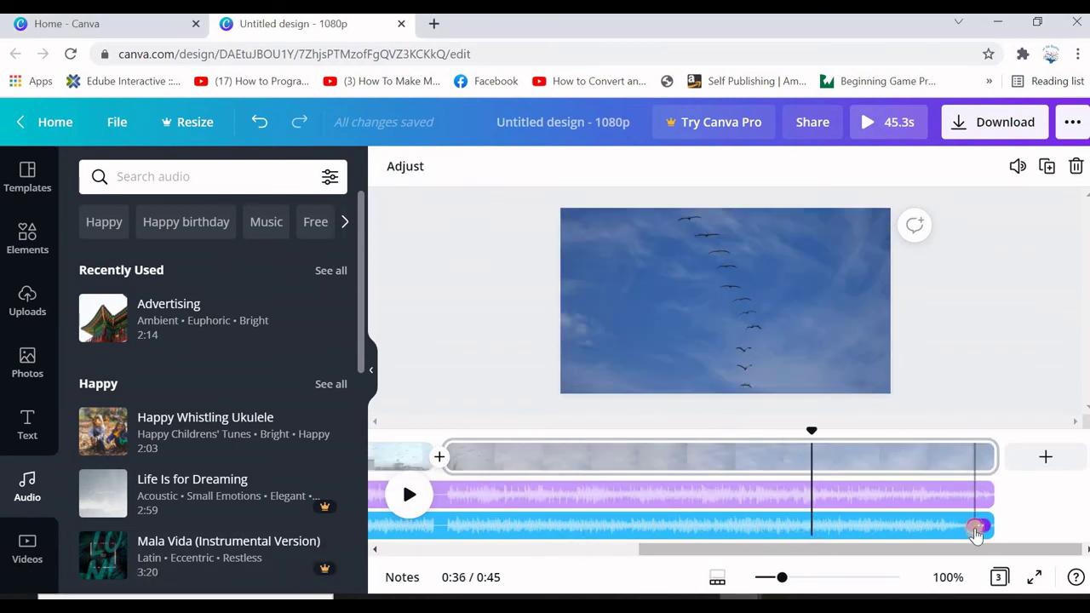
{"action": "left_click", "coordinate": [976, 527]}
{"action": "left_click", "coordinate": [955, 423]}
{"action": "left_click_drag", "start_coordinate": [842, 213], "coordinate": [822, 213]}
{"action": "left_click", "coordinate": [409, 493]}
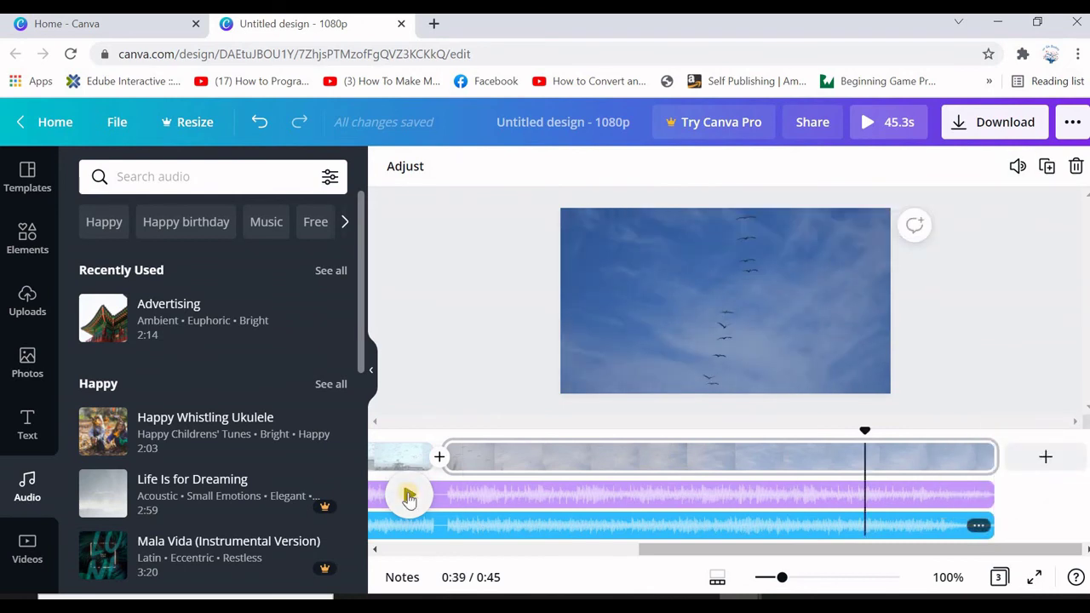
{"action": "left_click", "coordinate": [408, 495]}
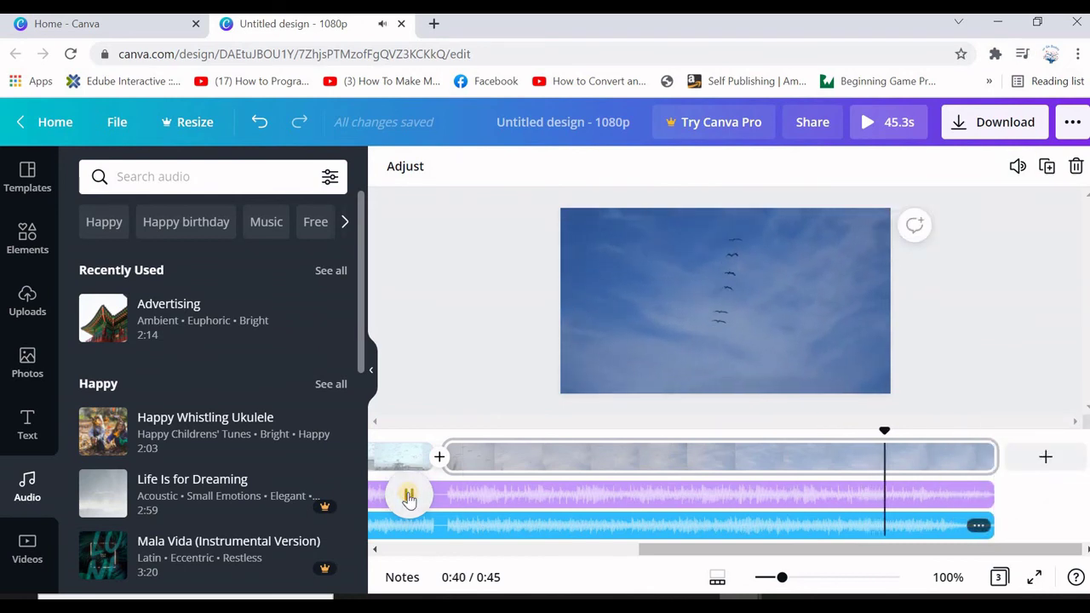